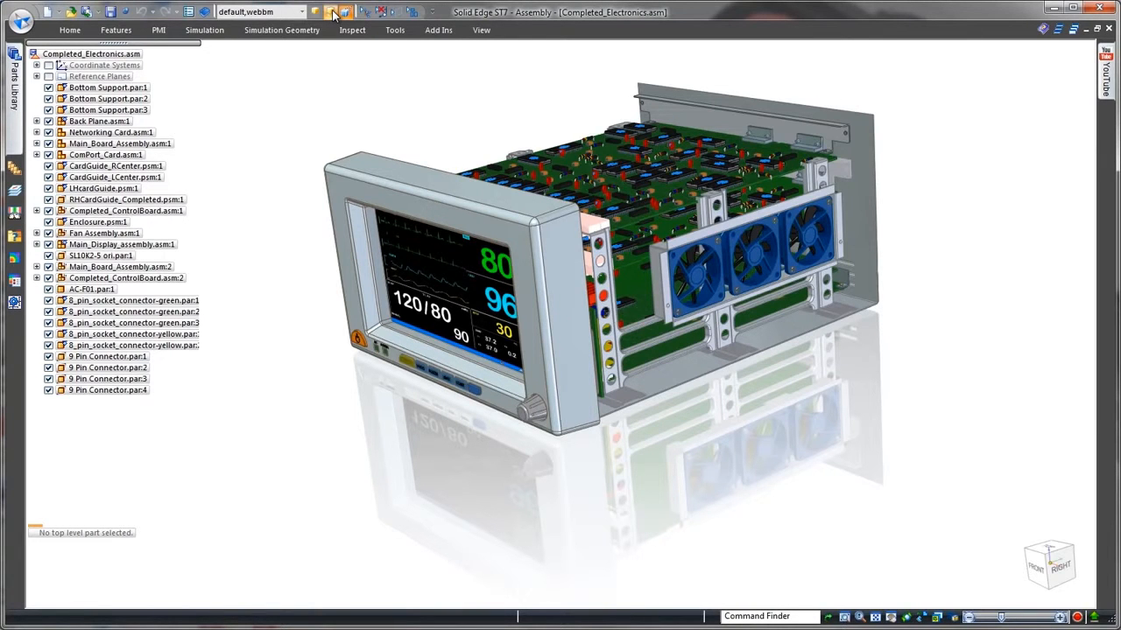
# Step: In the 01- Sheet Enclosure configuration, create 90° flanges on both lower side edges of the enclosure, up to the back panel's top corner
pyautogui.click(334, 15)
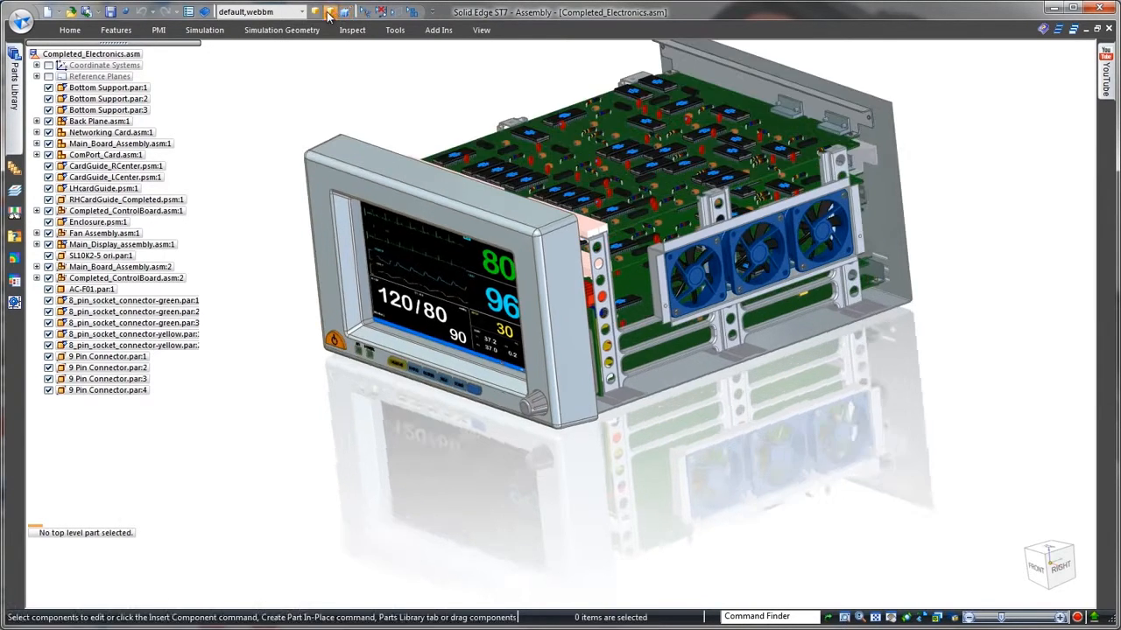
pyautogui.click(576, 392)
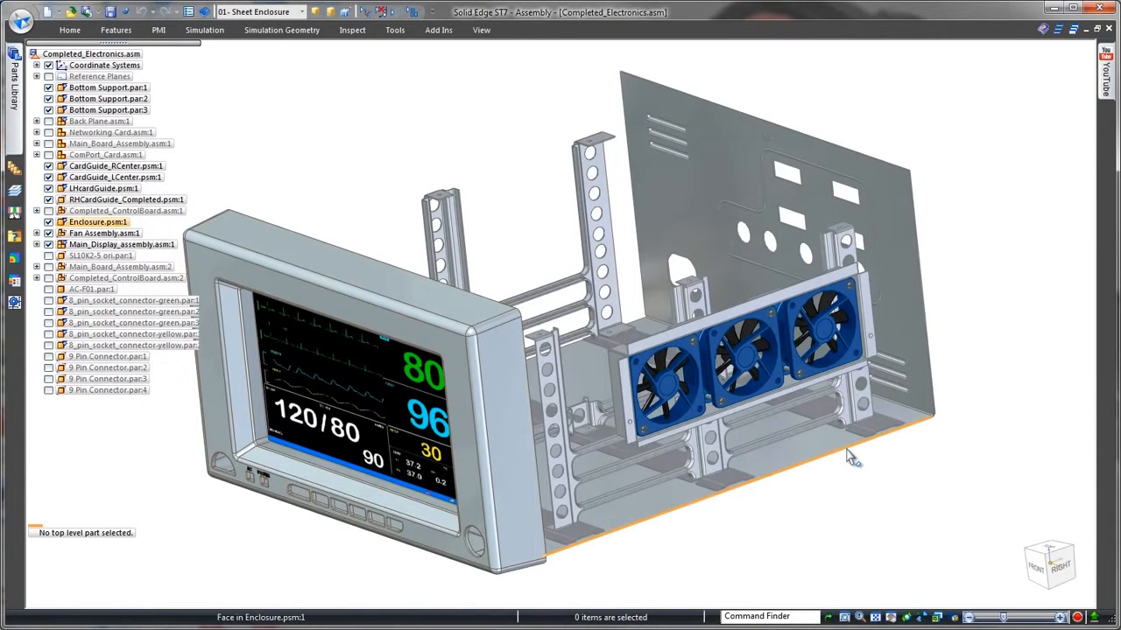
pyautogui.click(849, 457)
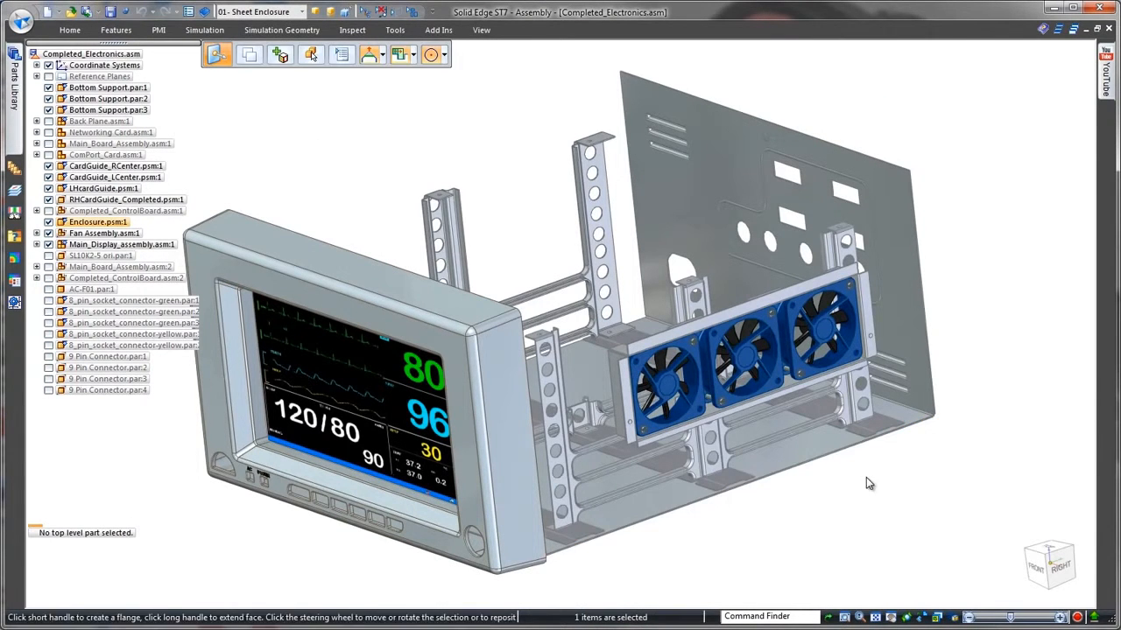
pyautogui.keyDown('ctrl'); pyautogui.click(642, 326); pyautogui.keyUp('ctrl')
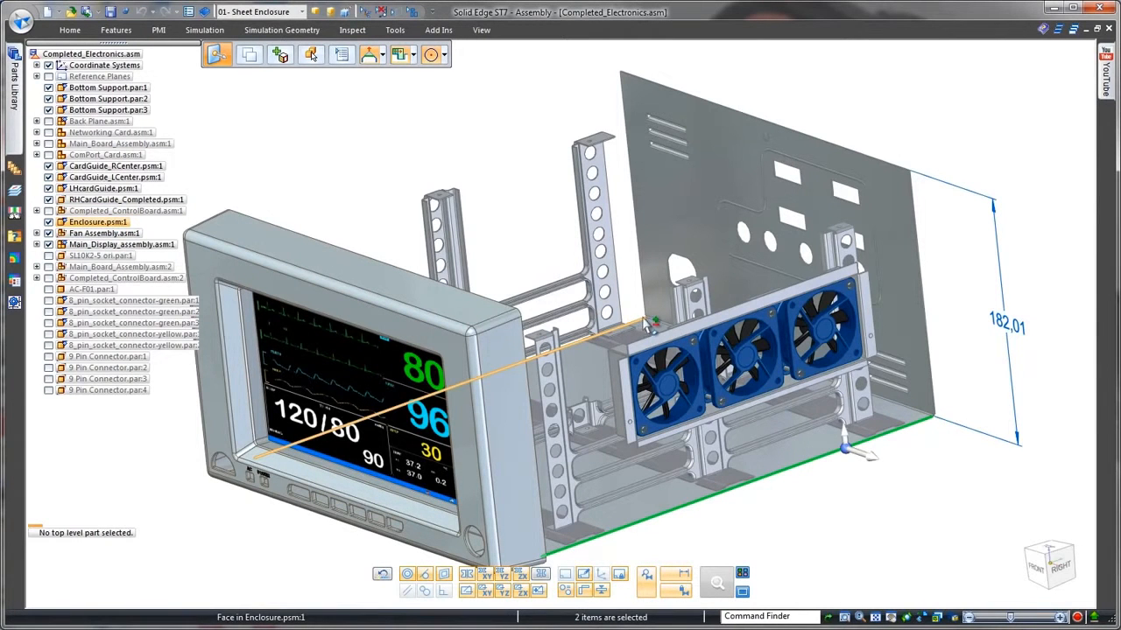
pyautogui.click(849, 410)
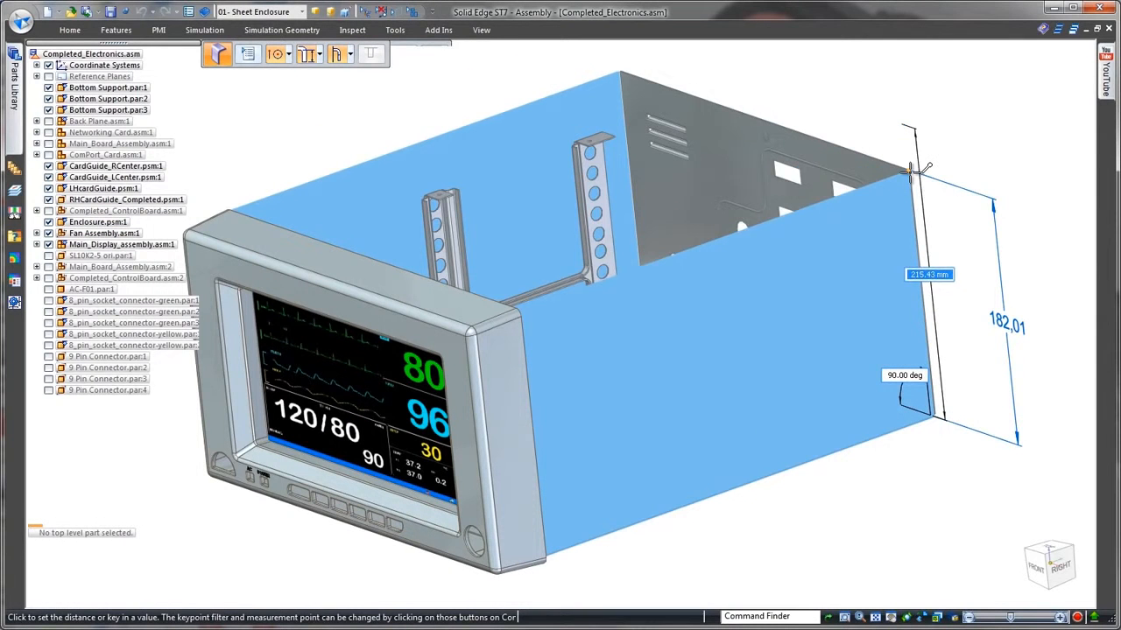
pyautogui.press('Escape')
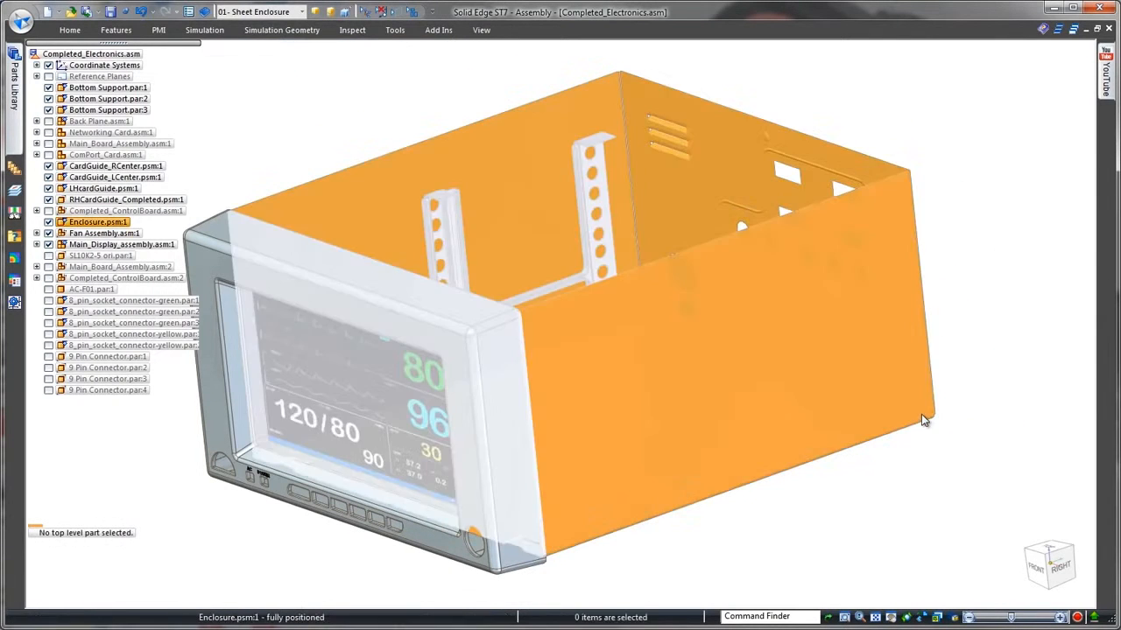
# Step: Edit the enclosure part in place and close both corners beside the back panel with the Closed treatment
pyautogui.click(930, 405)
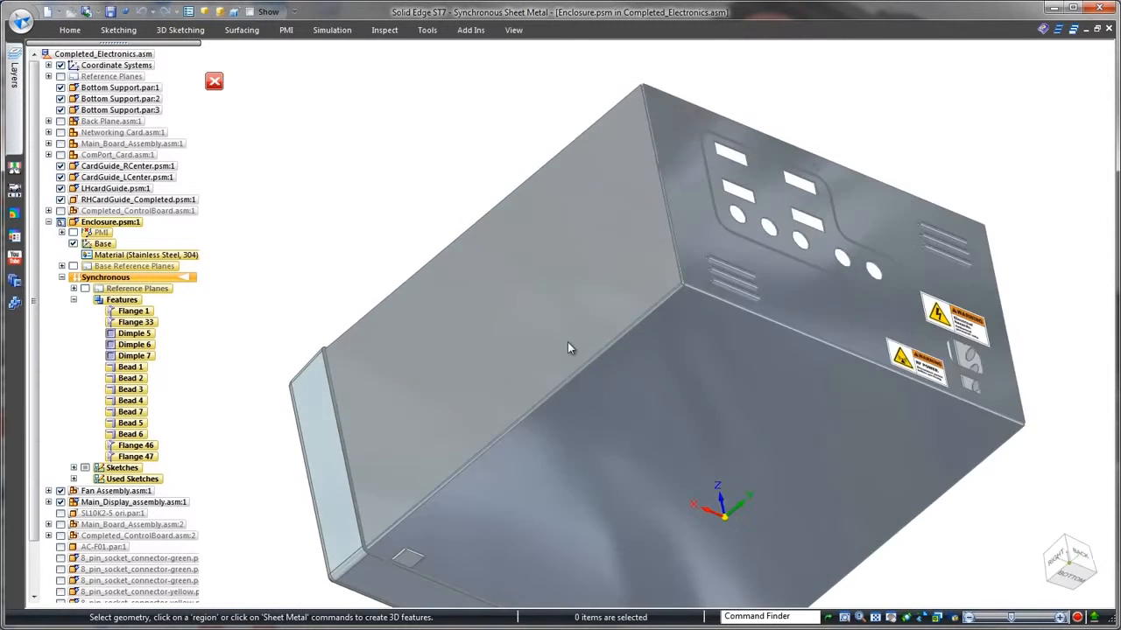
pyautogui.rightClick(466, 196)
pyautogui.click(464, 257)
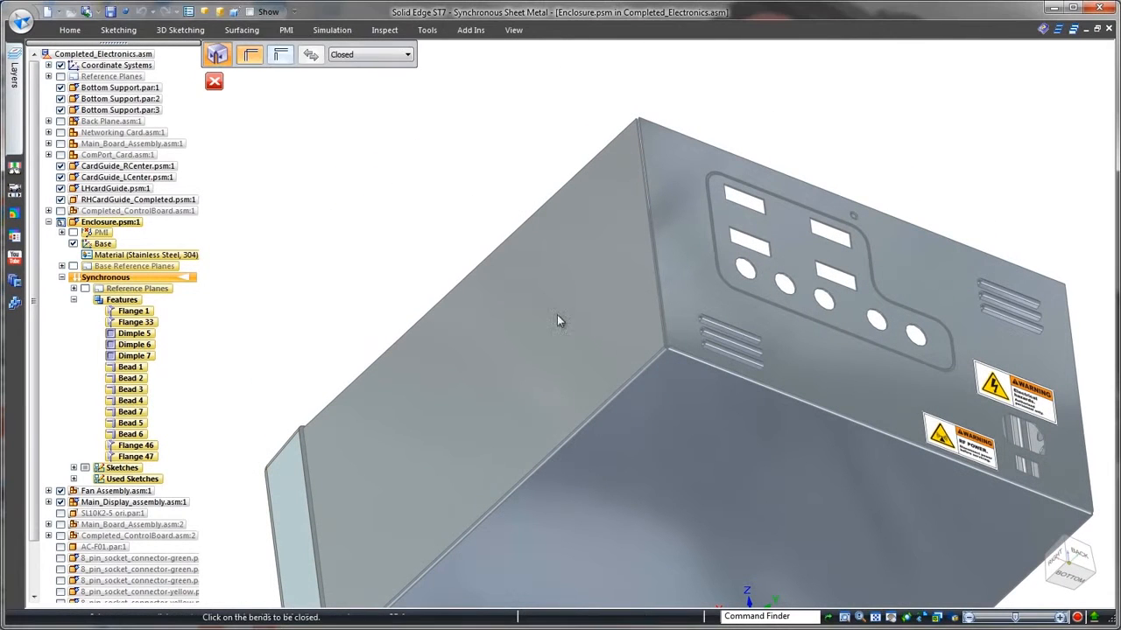
pyautogui.click(681, 349)
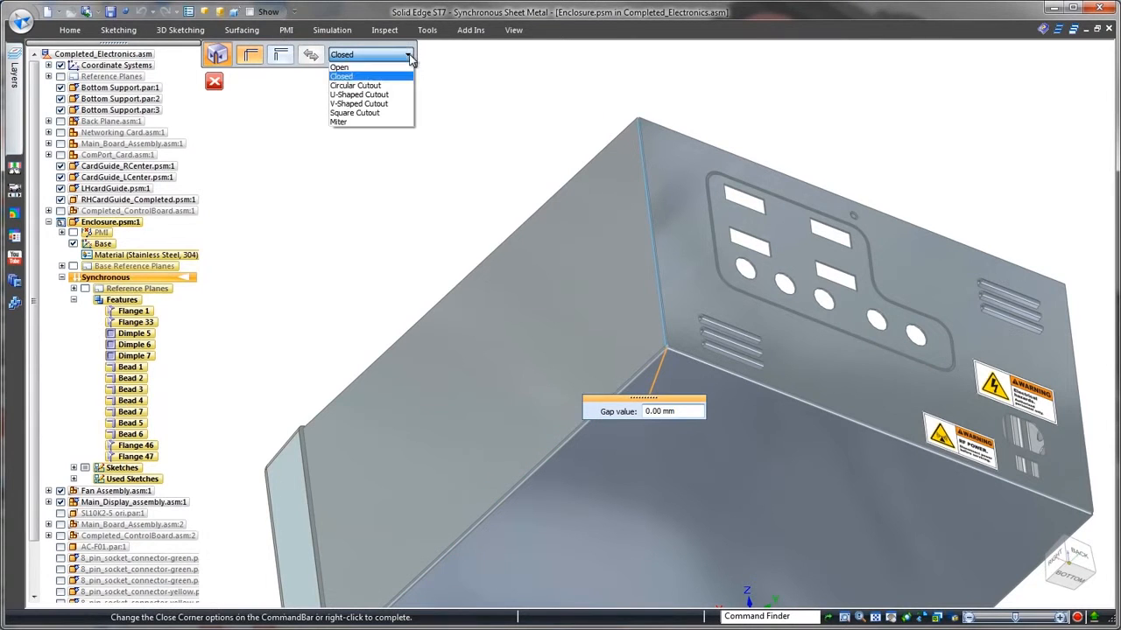
pyautogui.click(401, 78)
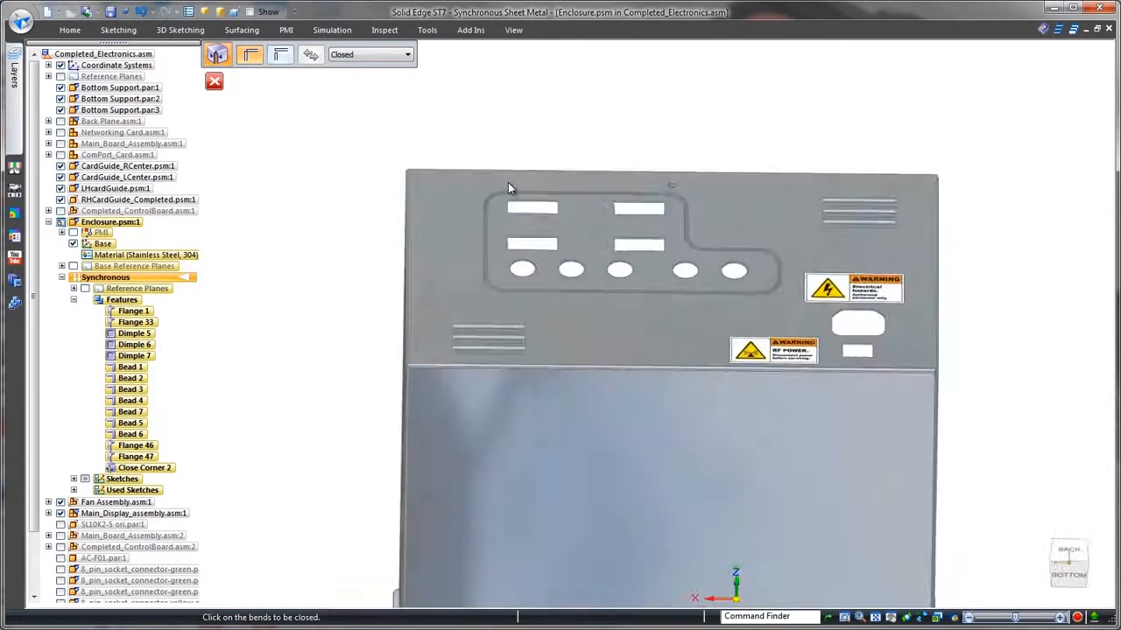
pyautogui.click(696, 300)
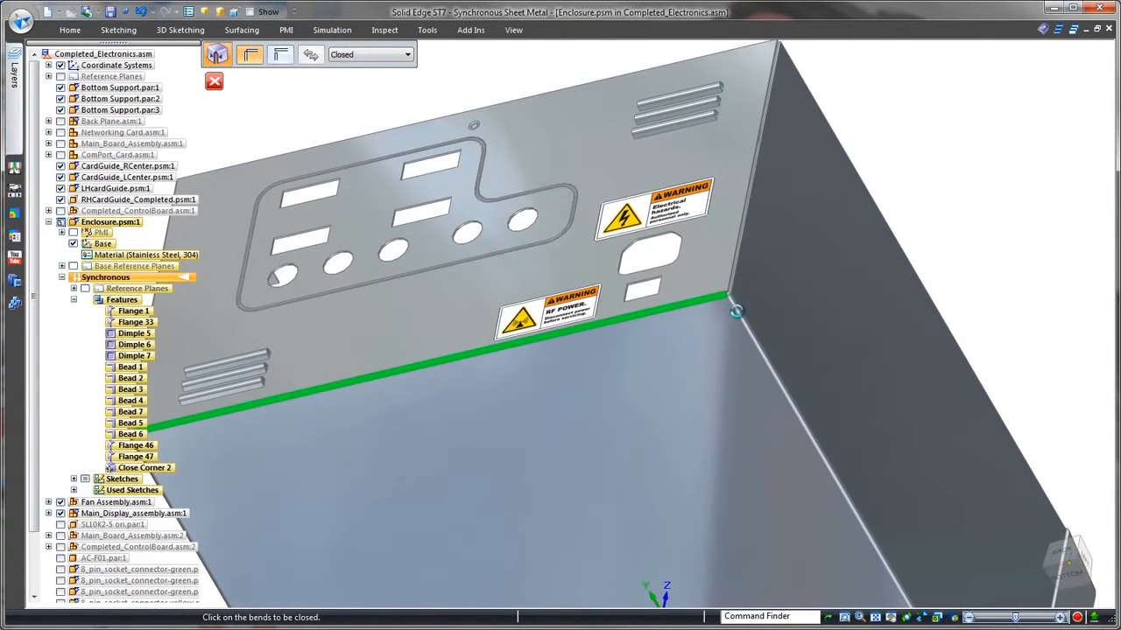
pyautogui.rightClick(955, 239)
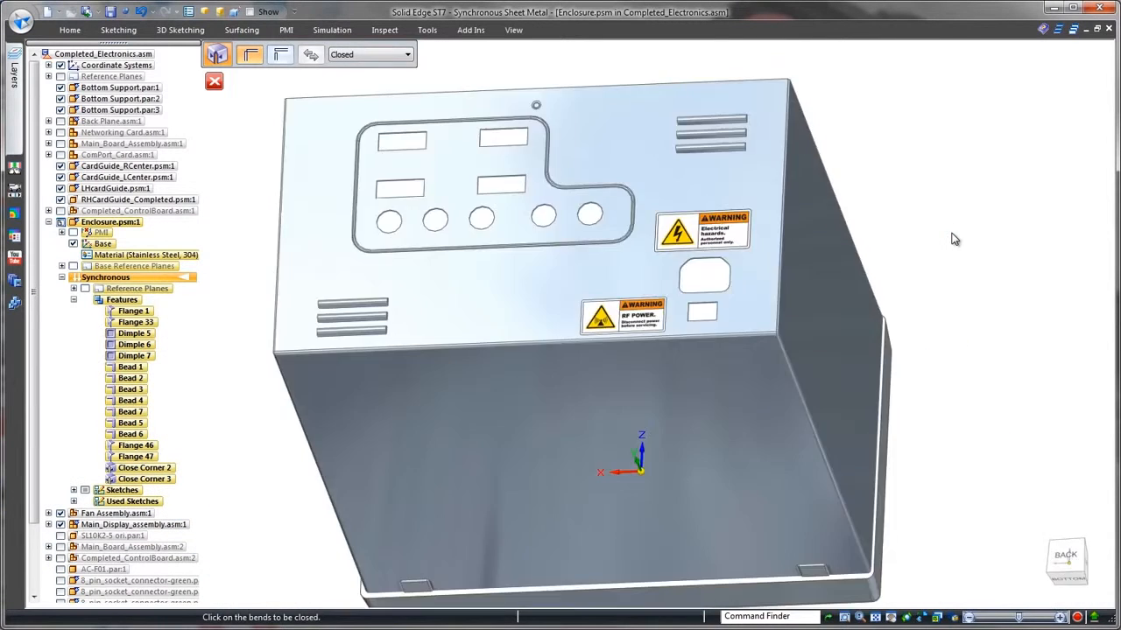
# Step: Lock the sketch plane to the side panel's outer face and draw a rectangle from its upper edge down to near its lower edge
pyautogui.moveTo(450, 514); pyautogui.dragTo(475, 542, button='right')
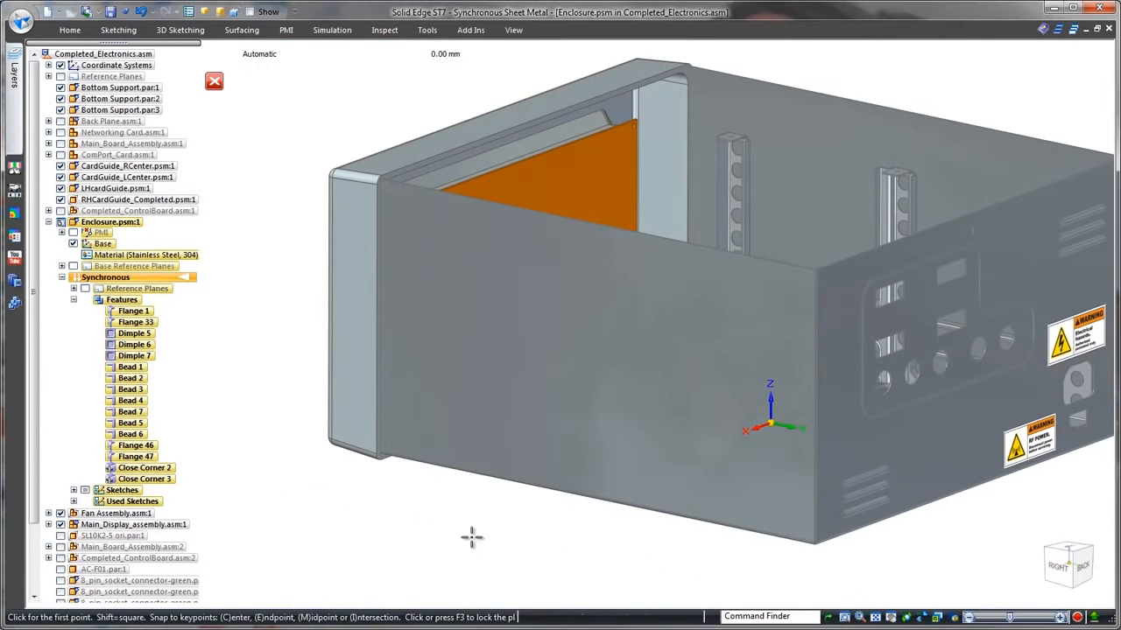
pyautogui.press('F3')
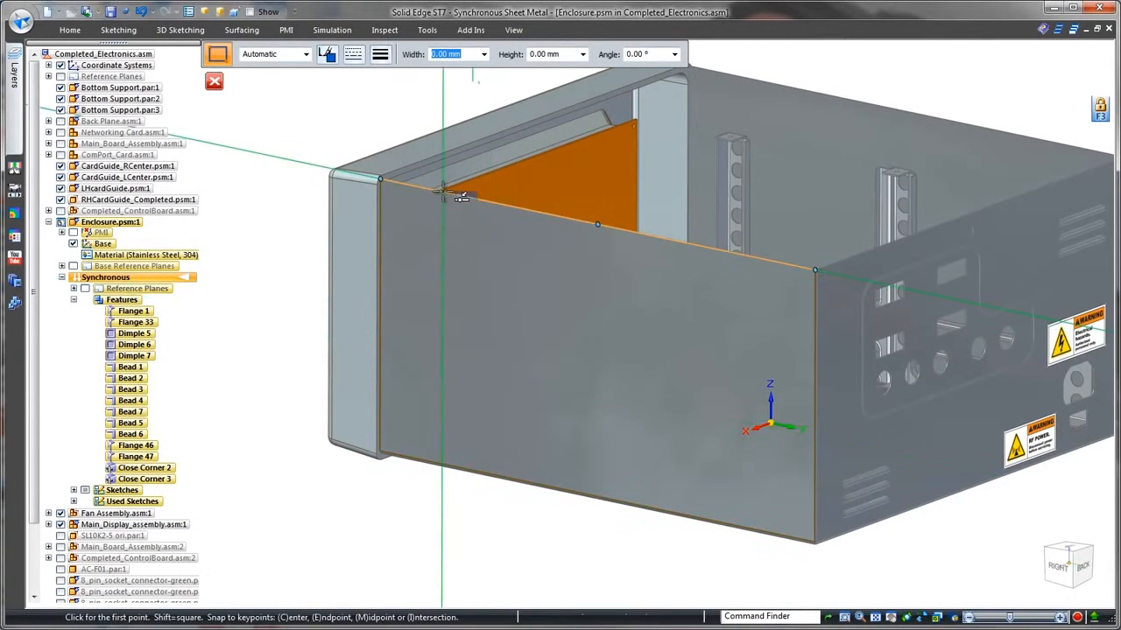
pyautogui.click(442, 191)
pyautogui.click(746, 507)
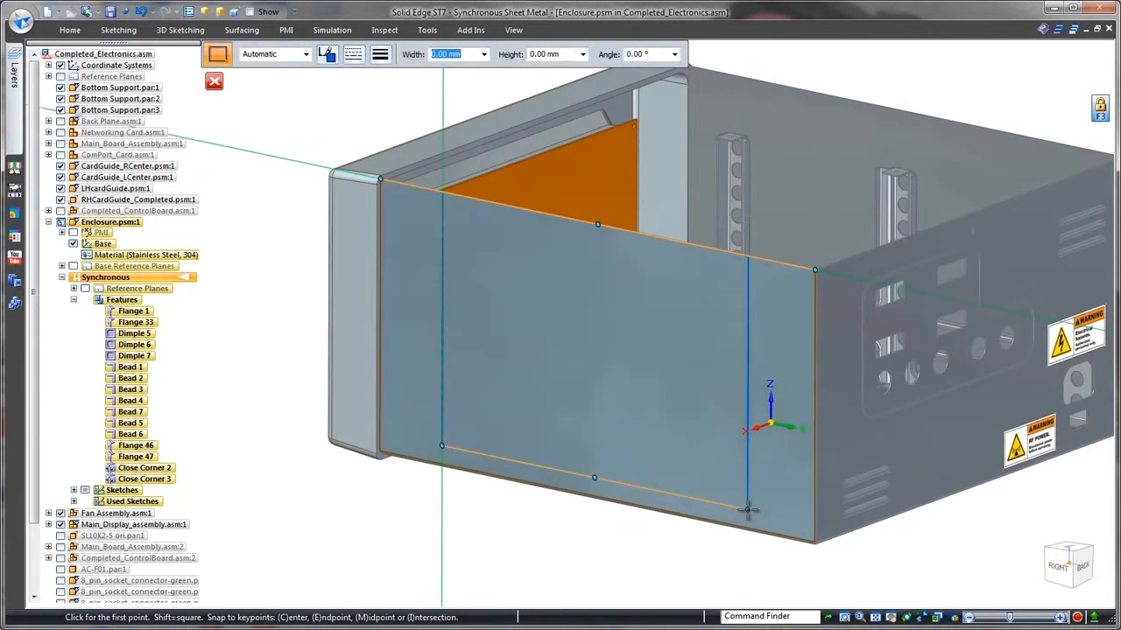
pyautogui.press('Escape')
# Step: Cut the rectangular region out of the side panel to open it around the fans
pyautogui.click(577, 438)
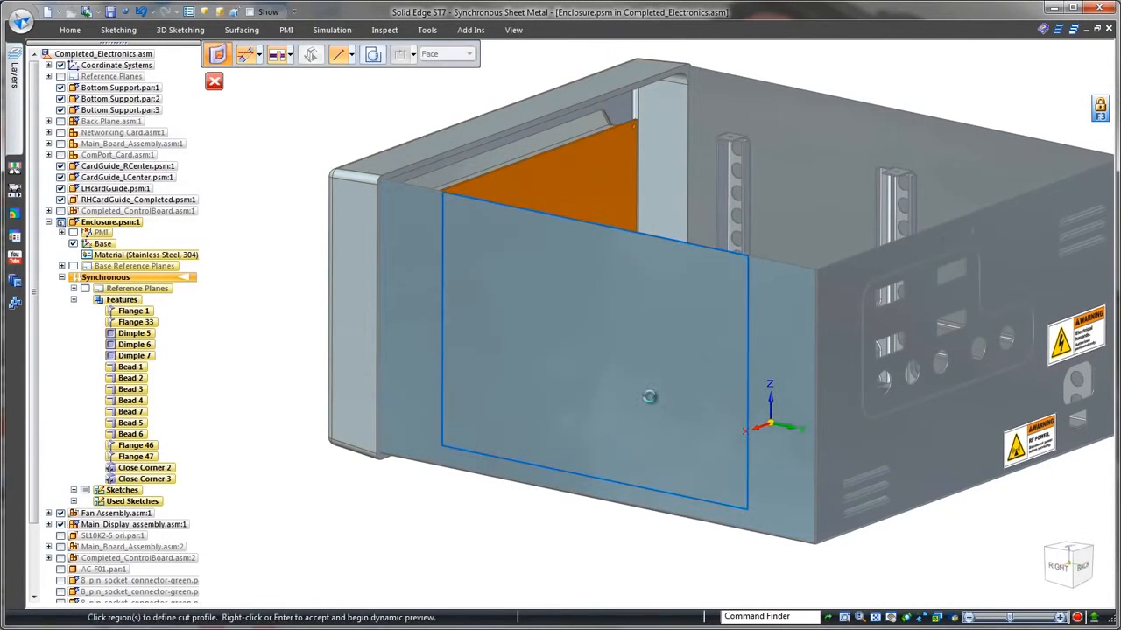
pyautogui.click(656, 391)
pyautogui.rightClick(657, 391)
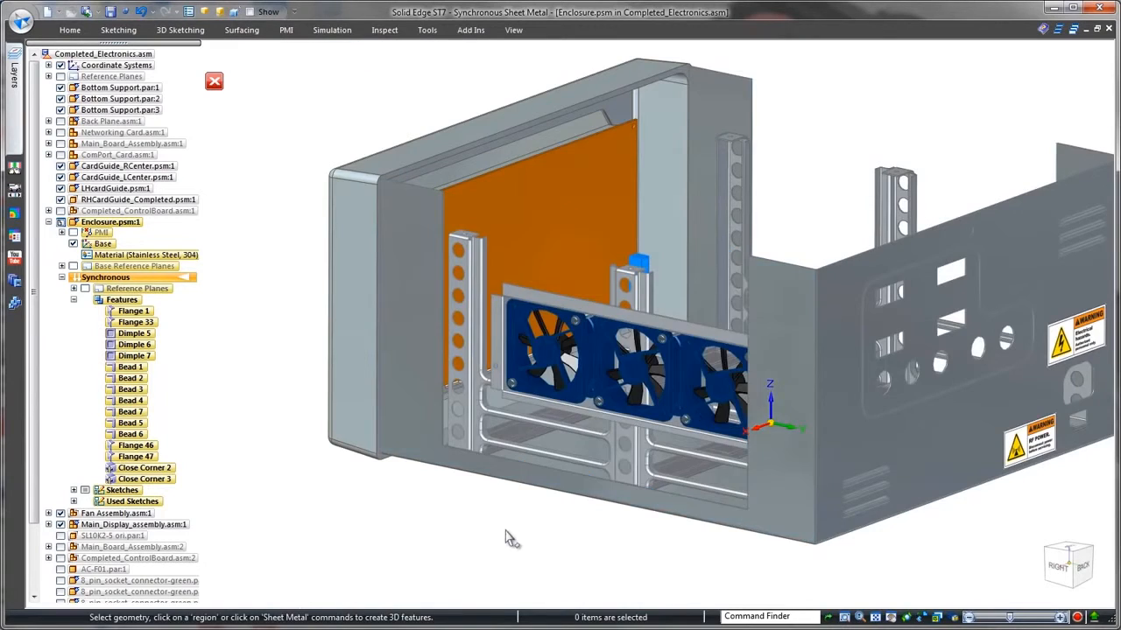
# Step: Make the cutout's vertical edge nearest the display coplanar with the adjacent end face of the fan bracket
pyautogui.scroll(6, 430, 528)
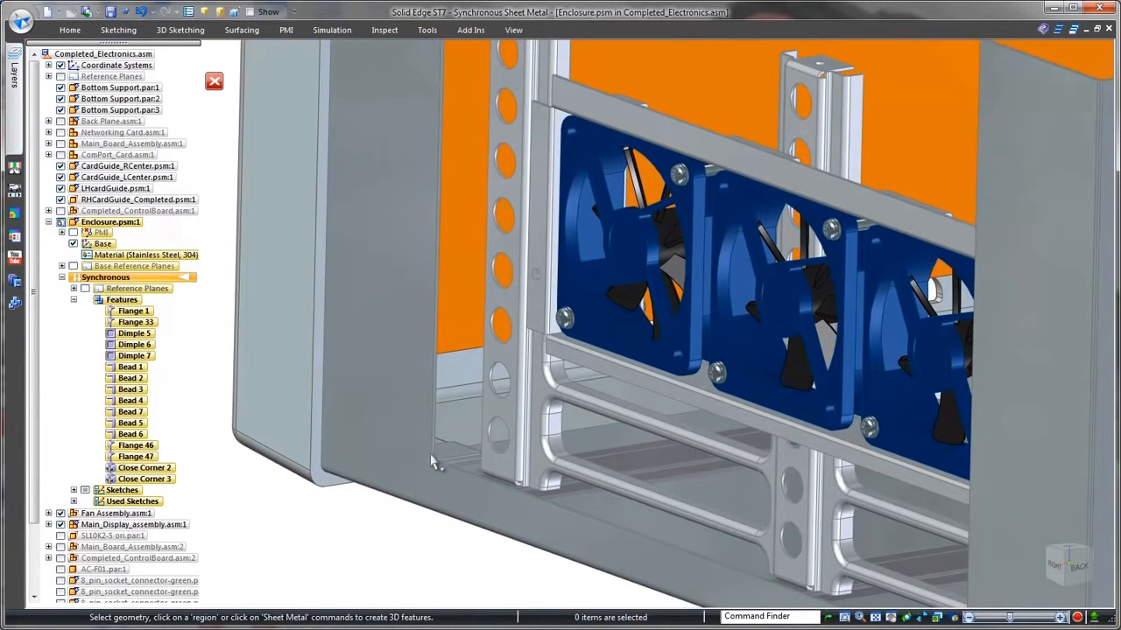
pyautogui.click(433, 459)
pyautogui.rightClick(372, 532)
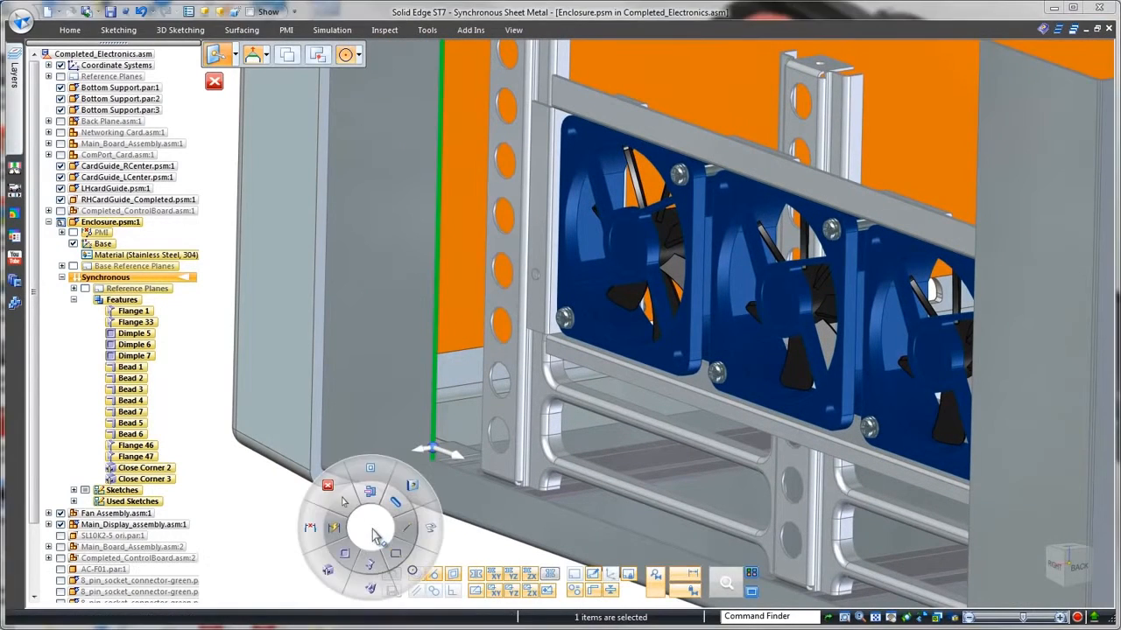
pyautogui.click(376, 473)
pyautogui.click(560, 114)
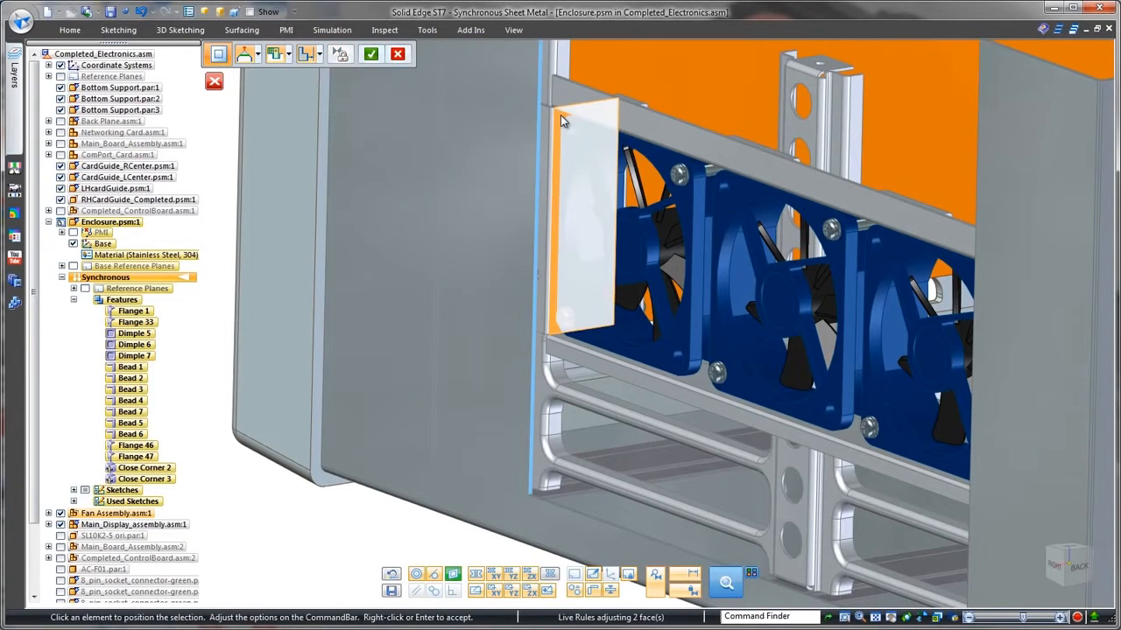
pyautogui.rightClick(382, 528)
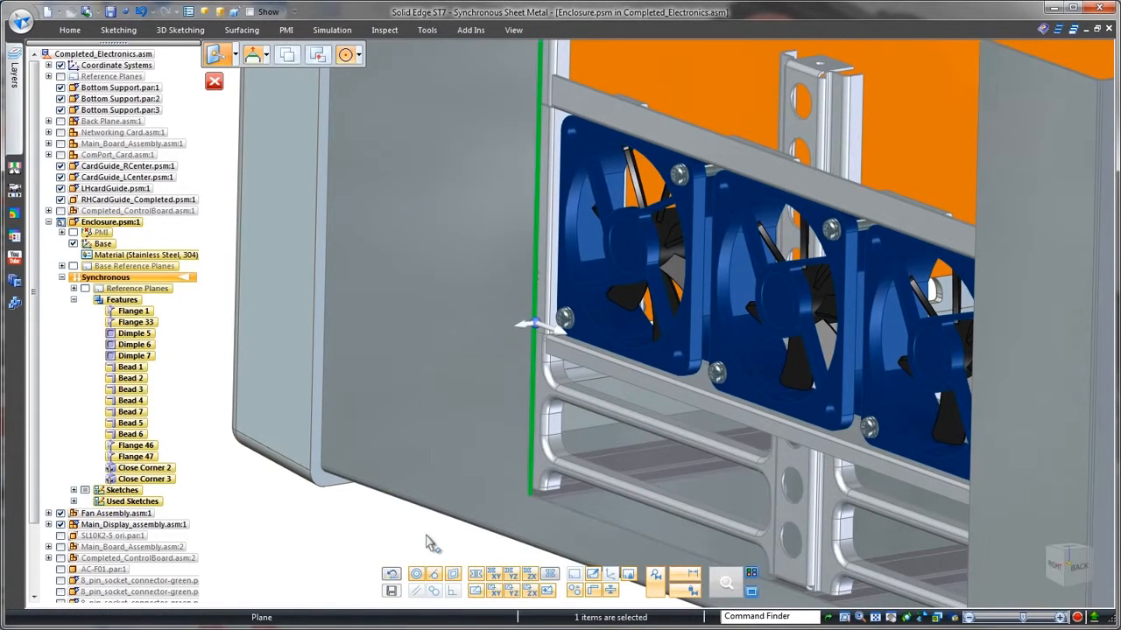
# Step: Make the cutout's lower edge coplanar with the underside of the fan bracket
pyautogui.click(433, 543)
pyautogui.click(564, 513)
pyautogui.rightClick(411, 545)
pyautogui.click(411, 509)
pyautogui.click(701, 379)
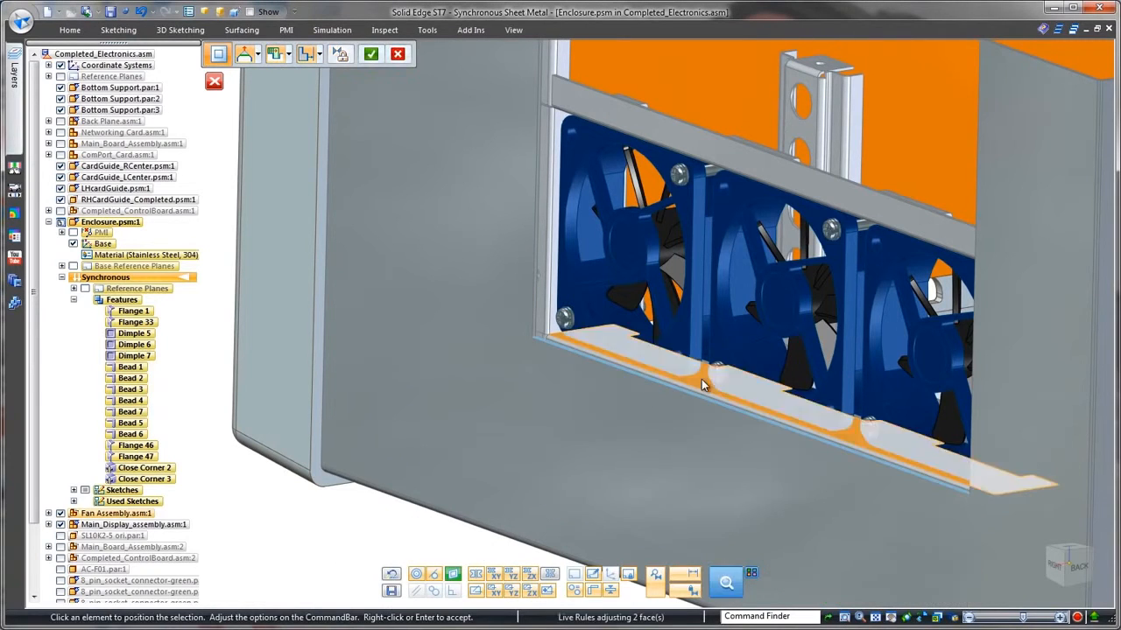
pyautogui.rightClick(378, 531)
# Step: Move the cutout's vertical edge nearest the back panel outward, just past the end of the fan bracket
pyautogui.hotkey('ctrl', 'i')
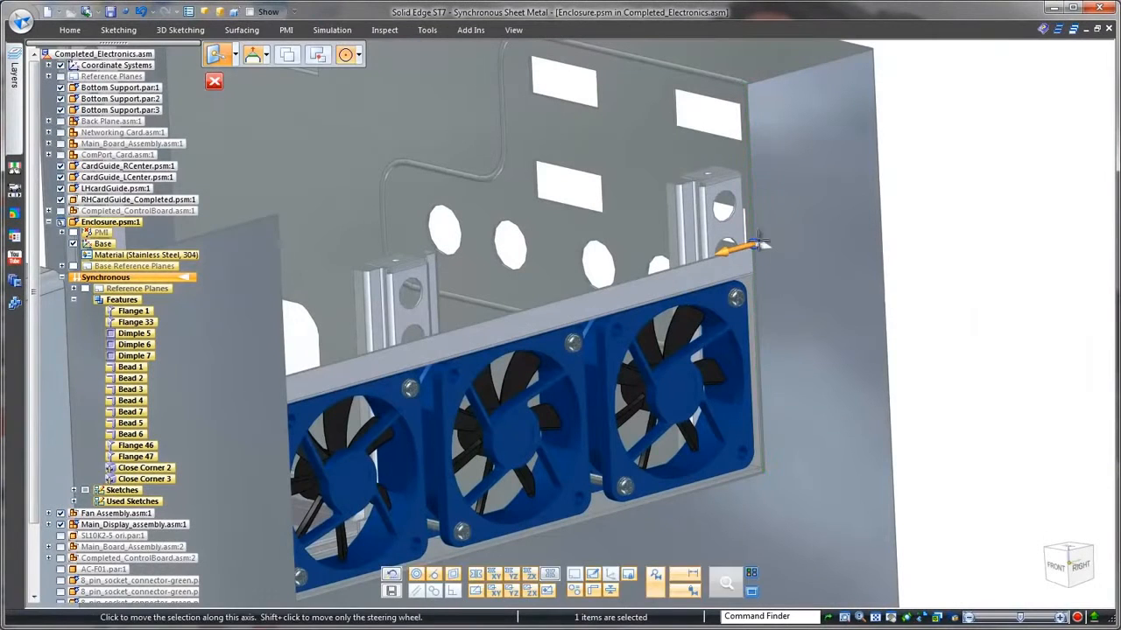
pyautogui.click(760, 242)
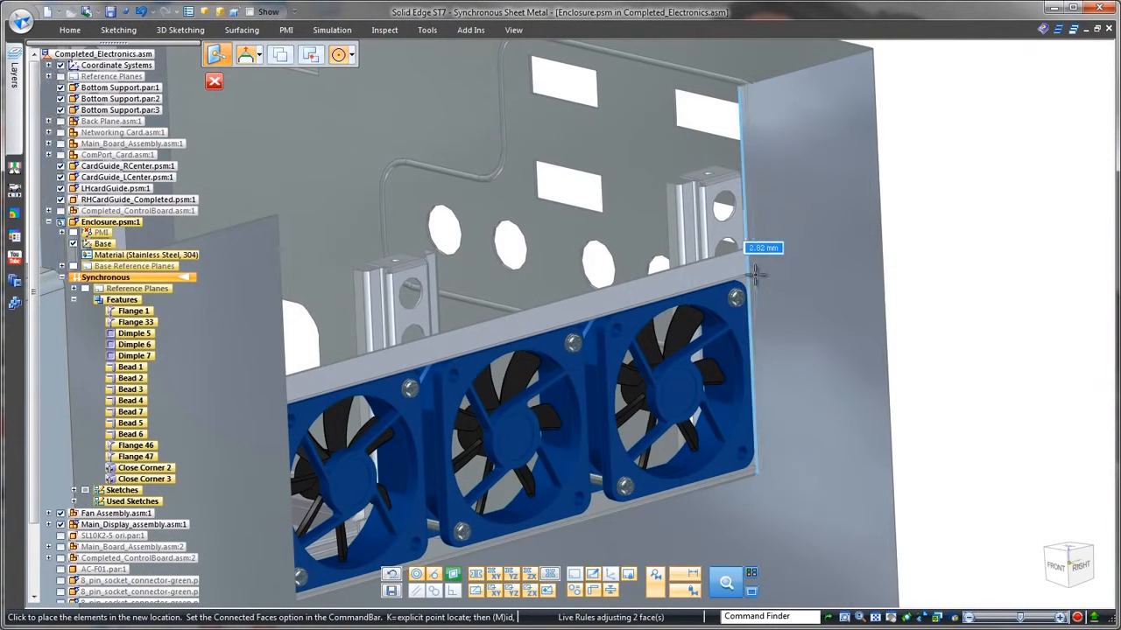
pyautogui.click(792, 241)
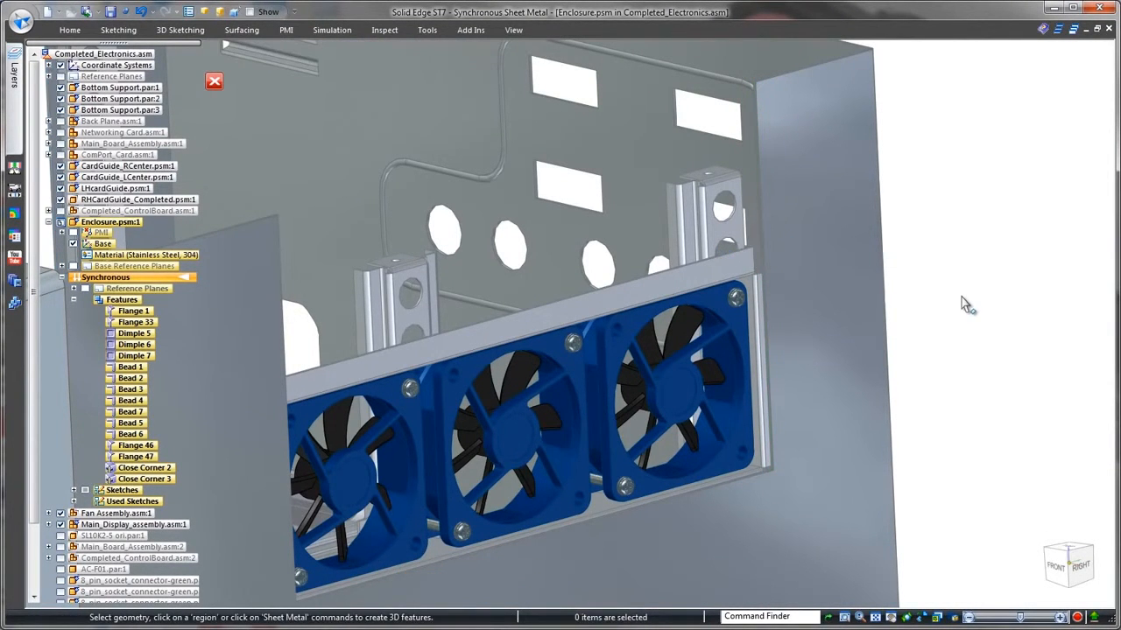
# Step: Add a partial-width flange tab 30 mm long at 90° on the side panel's upper edge
pyautogui.scroll(-5, 930, 315)
pyautogui.moveTo(931, 315); pyautogui.dragTo(1003, 271, button='middle')
pyautogui.scroll(5, 1003, 270)
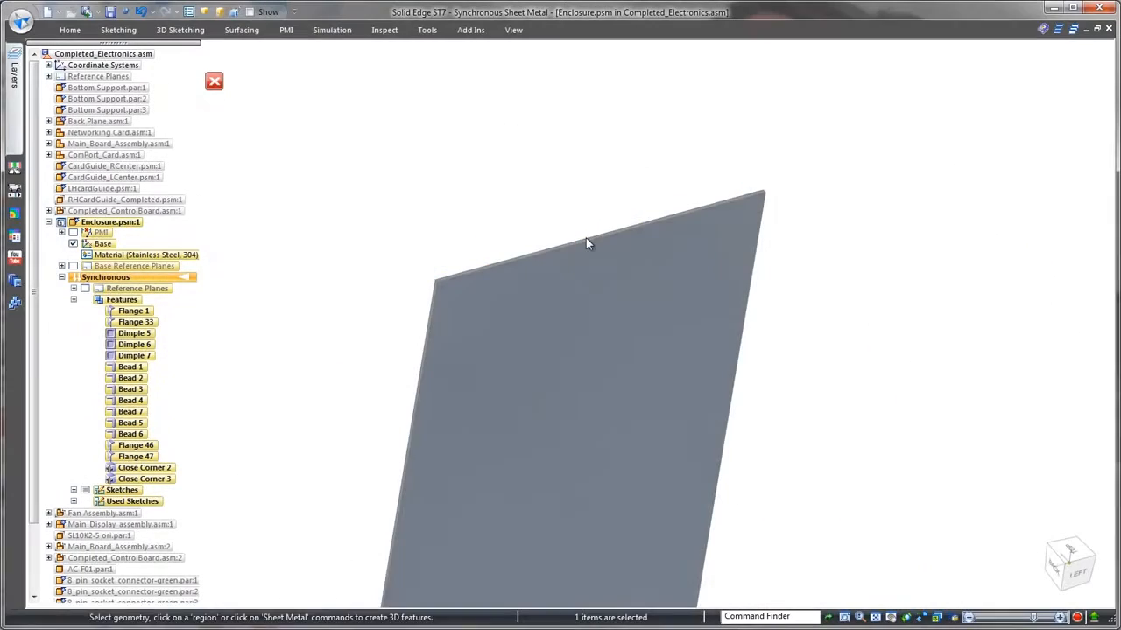
pyautogui.click(588, 241)
pyautogui.click(597, 253)
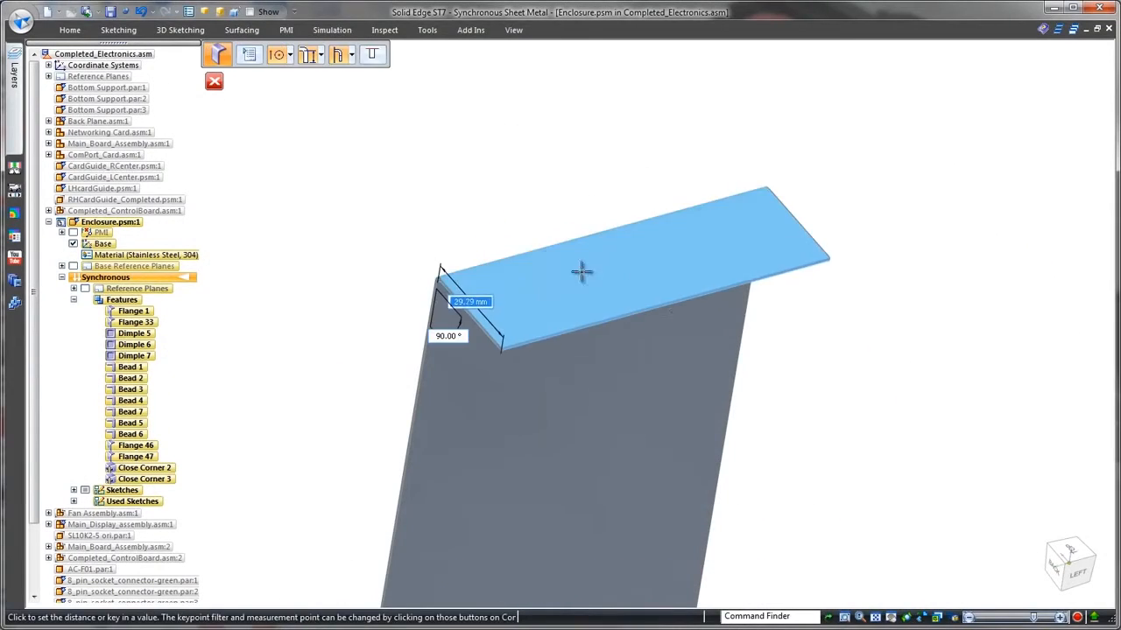
pyautogui.click(350, 55)
pyautogui.click(376, 75)
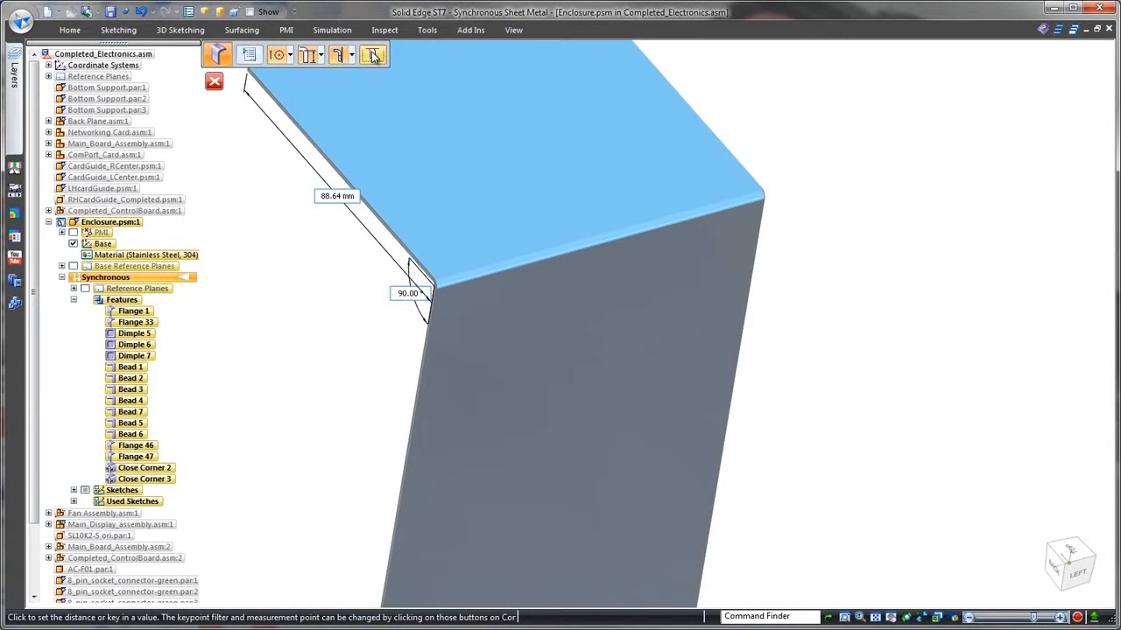
pyautogui.write('30')
pyautogui.press('Return')
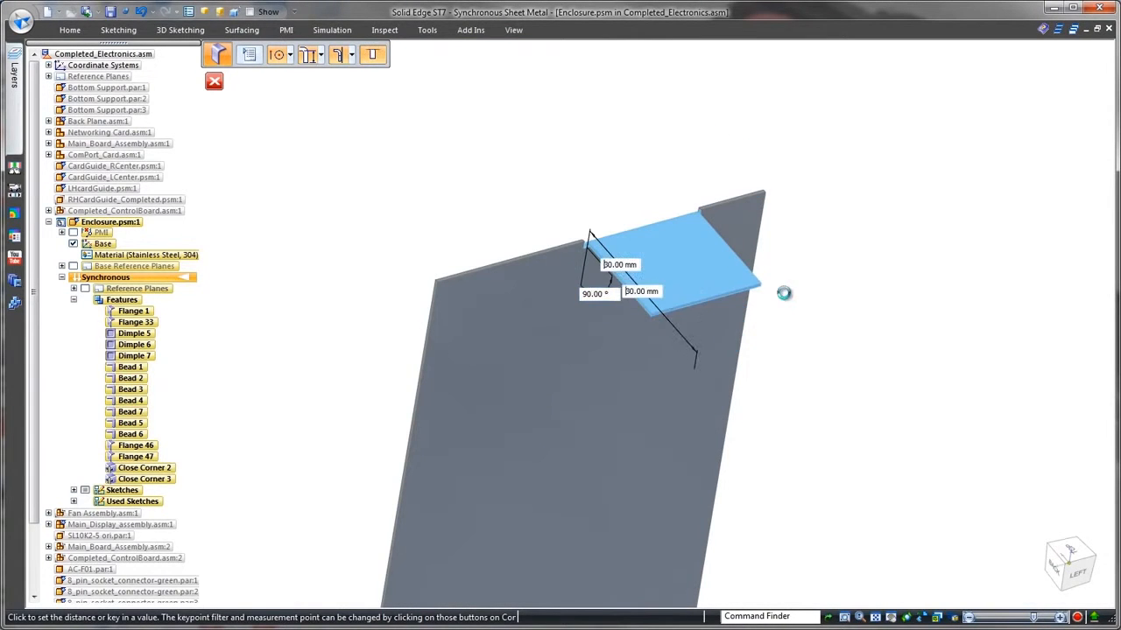
# Step: Dimension the tab's width along the bend edge and set it to 30 mm
pyautogui.moveTo(833, 271); pyautogui.dragTo(894, 260, button='middle')
pyautogui.rightClick(894, 261)
pyautogui.click(858, 258)
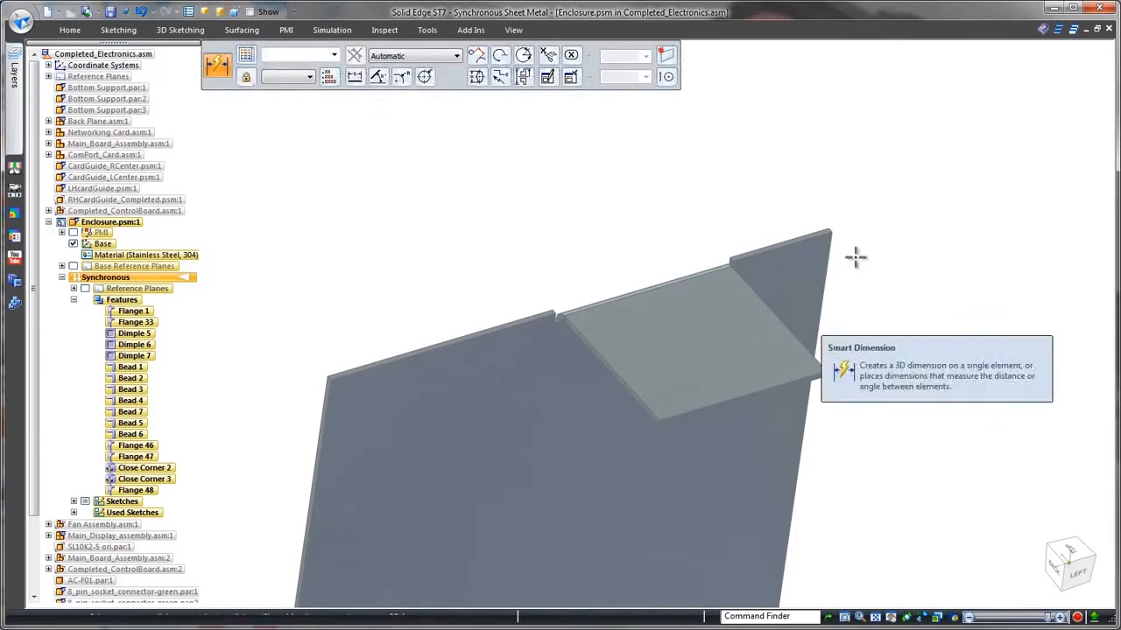
pyautogui.click(649, 289)
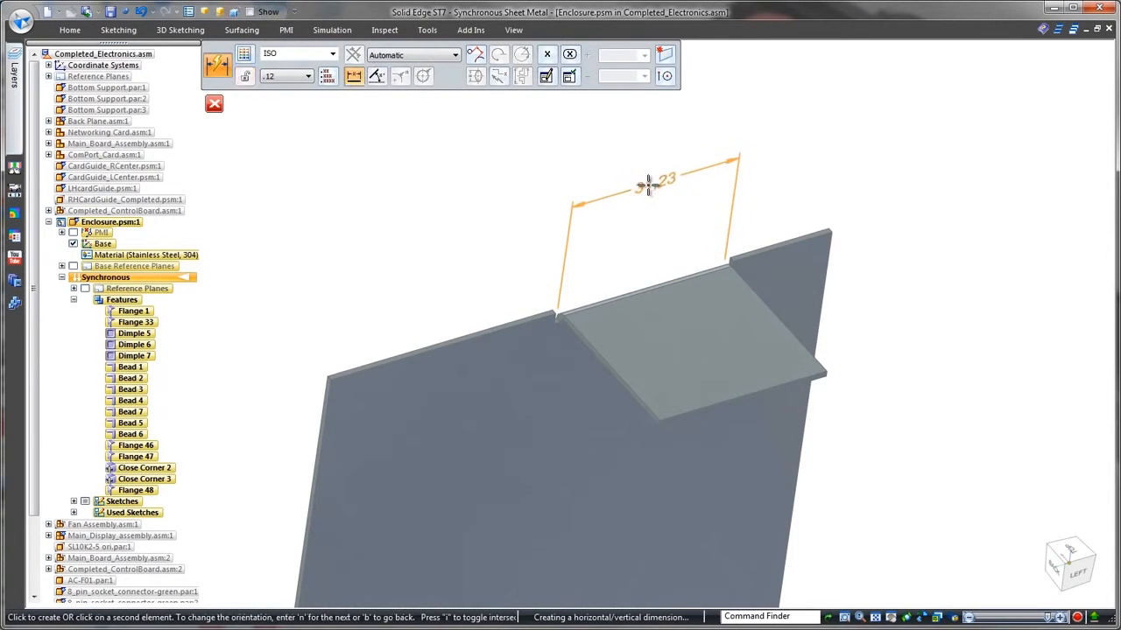
pyautogui.click(647, 184)
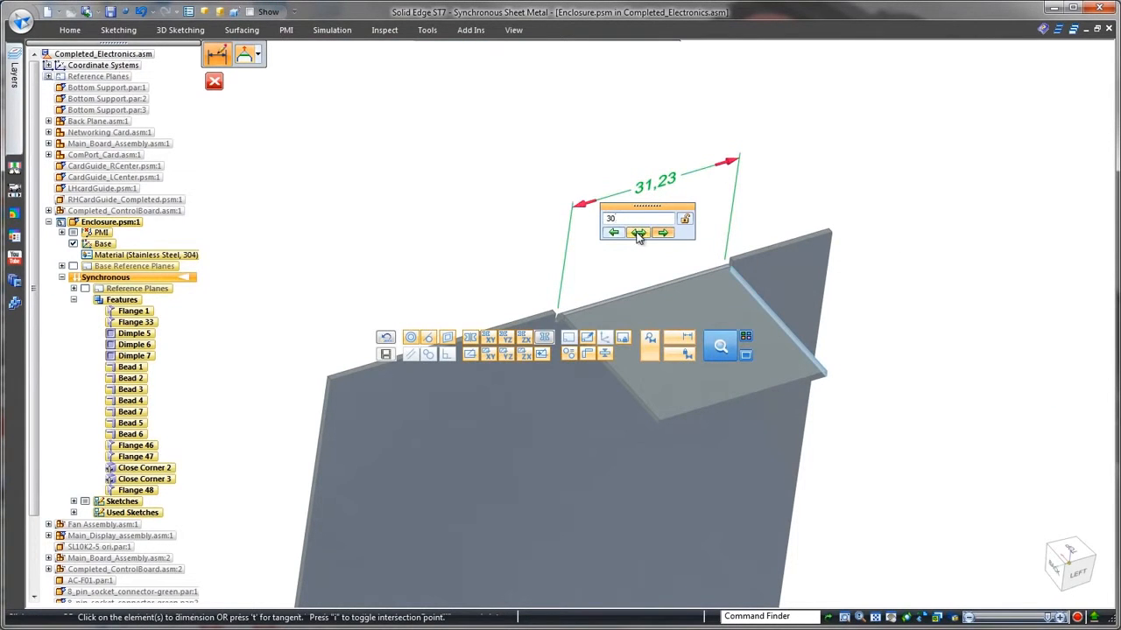
pyautogui.press('Return')
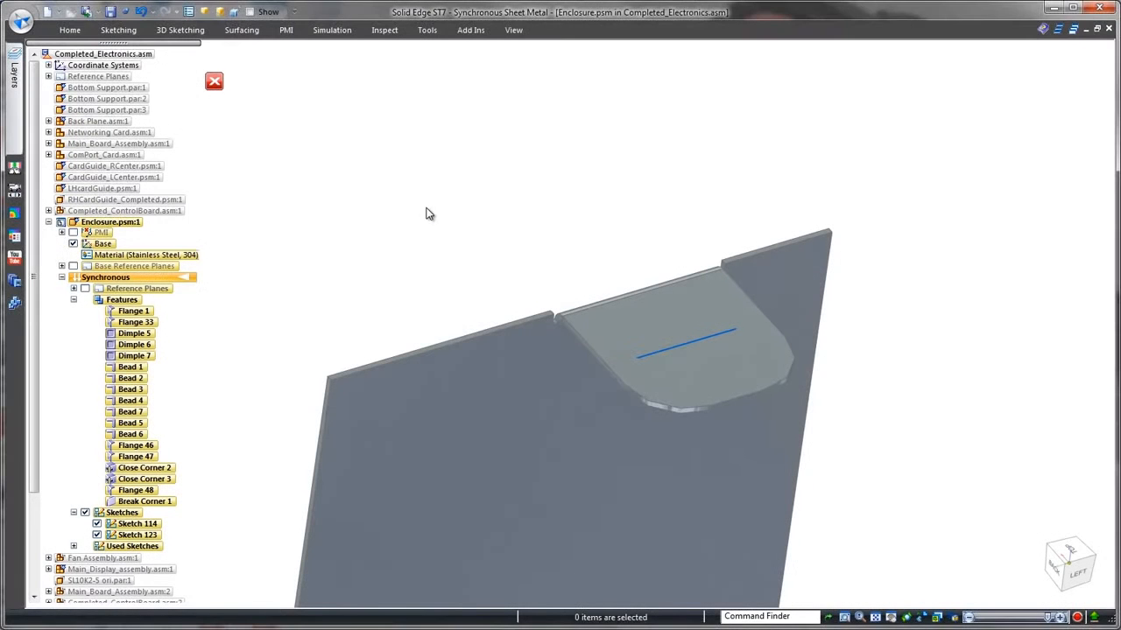
# Step: Cut a slot through the mounting tab along its sketched line
pyautogui.moveTo(429, 213); pyautogui.dragTo(451, 186, button='right')
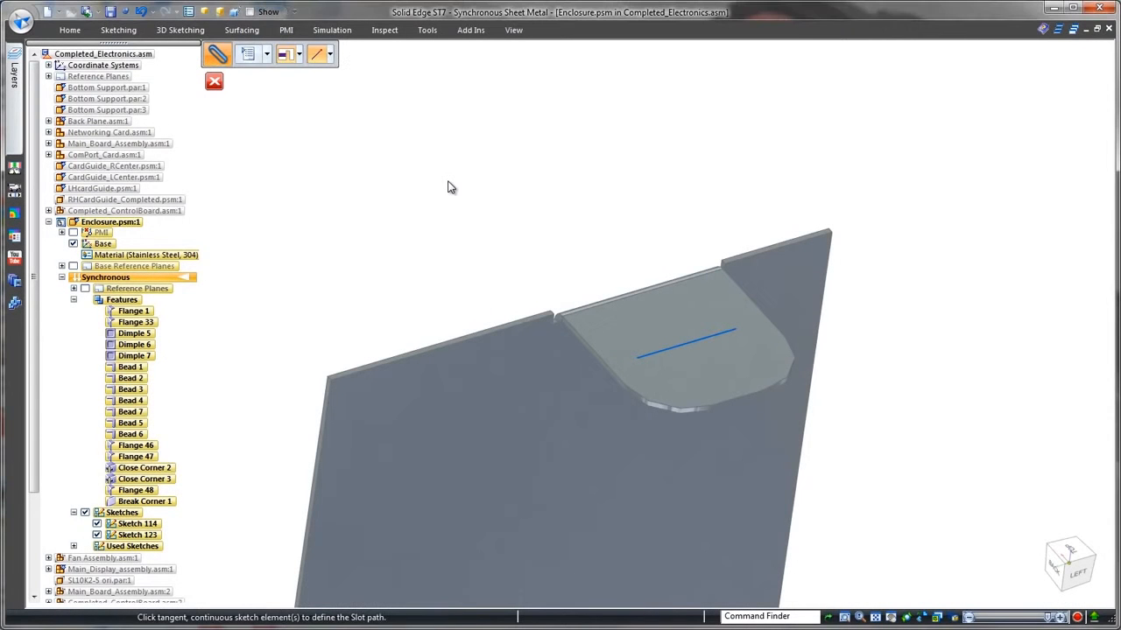
pyautogui.click(692, 343)
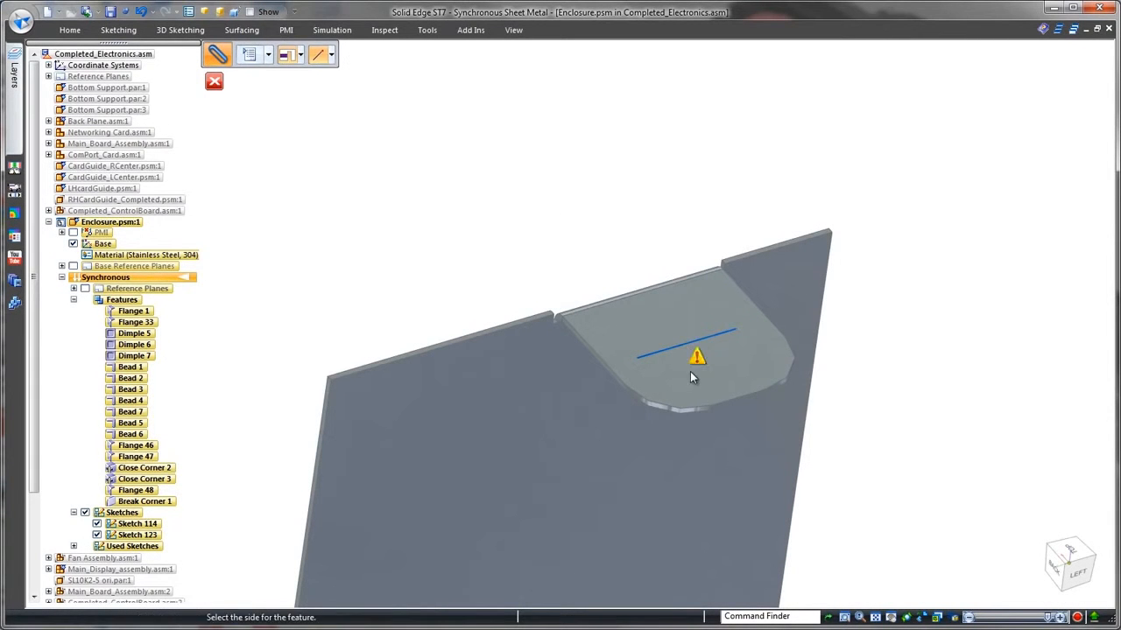
pyautogui.rightClick(688, 403)
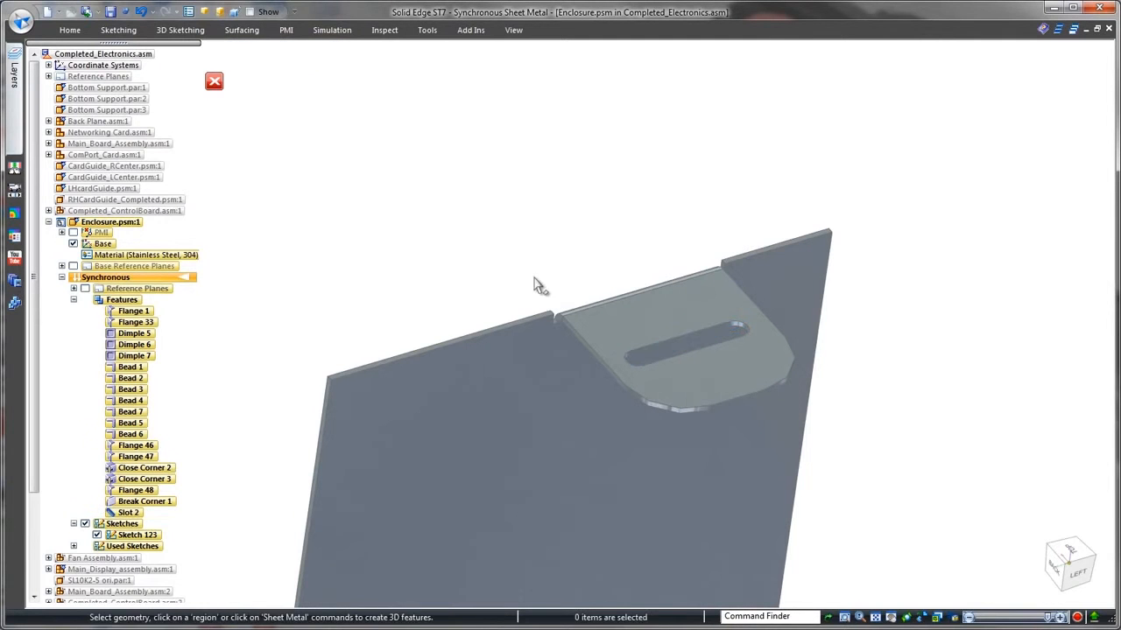
# Step: Place a hole at the middle of the slot in the mounting tab
pyautogui.moveTo(412, 156); pyautogui.dragTo(415, 160, button='right')
pyautogui.click(456, 118)
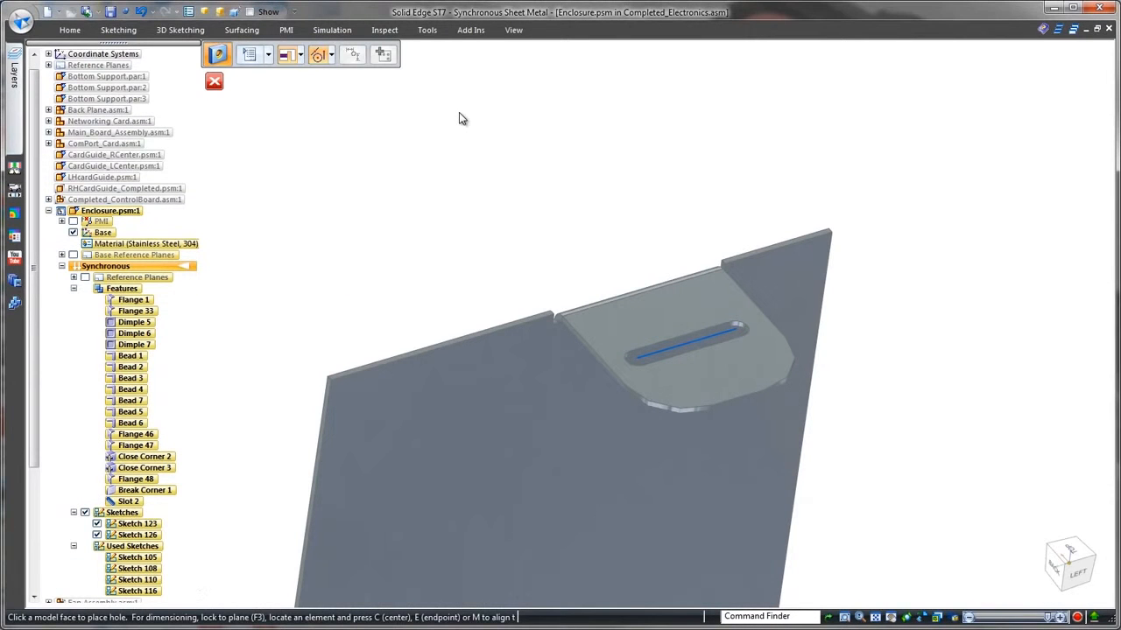
pyautogui.click(687, 343)
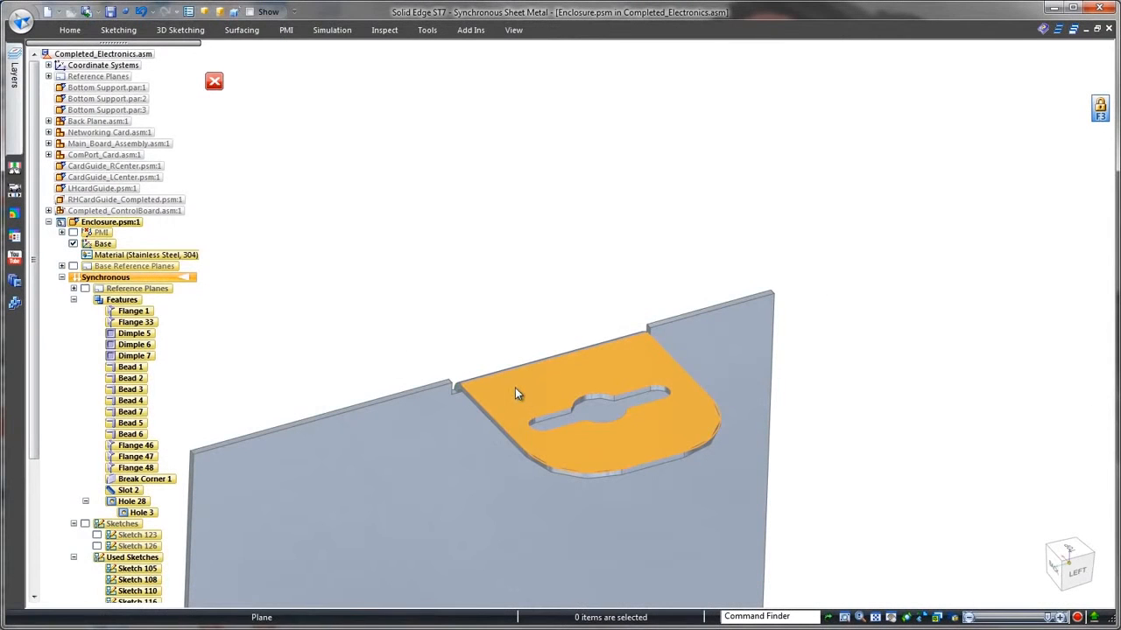
# Step: Move the mounting tab's upper face down by 0.5 mm
pyautogui.click(516, 392)
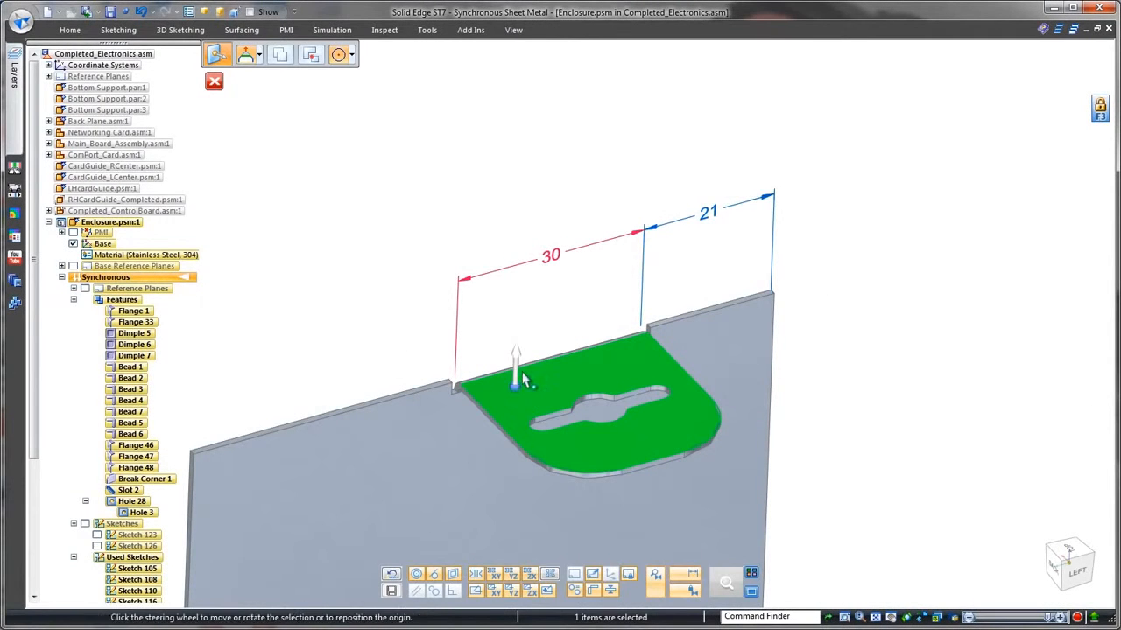
pyautogui.click(516, 354)
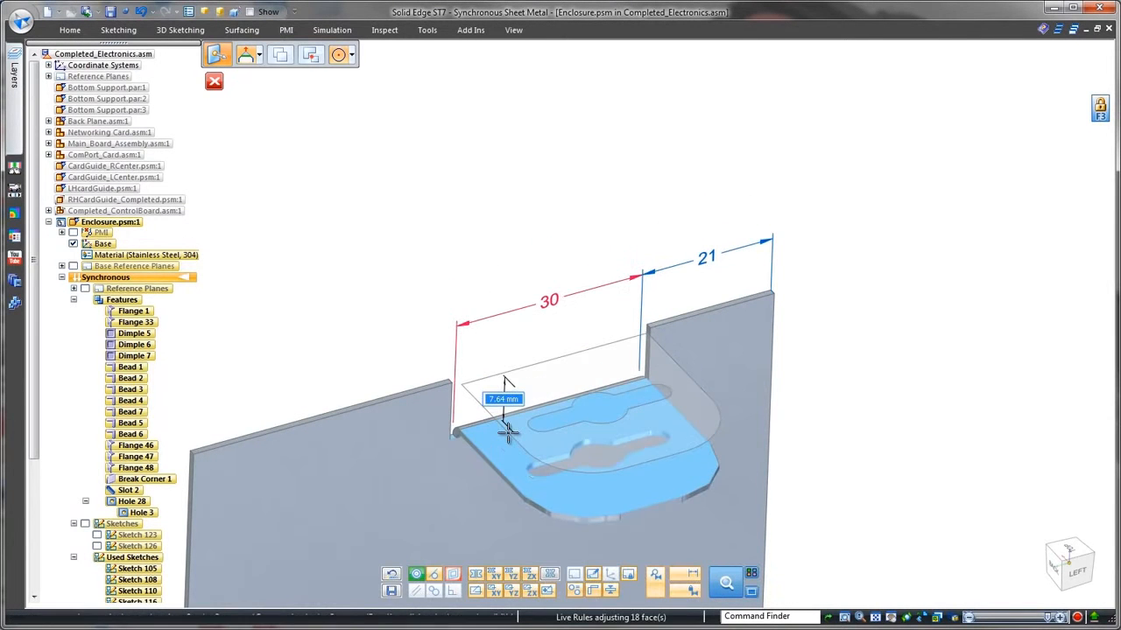
pyautogui.write('.5')
pyautogui.press('Return')
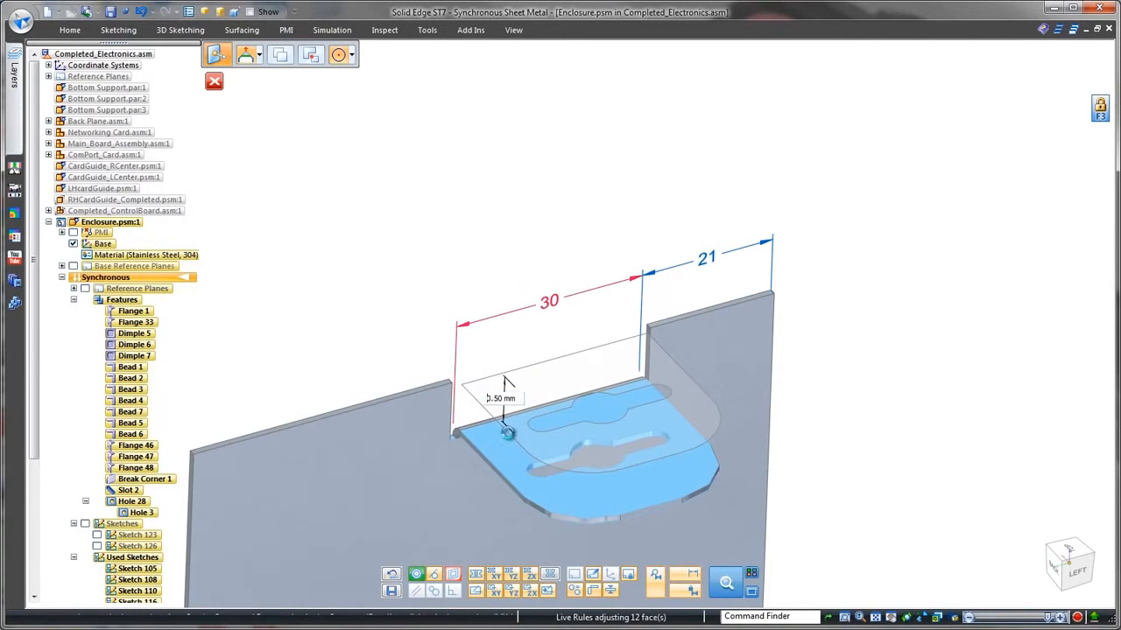
pyautogui.click(507, 433)
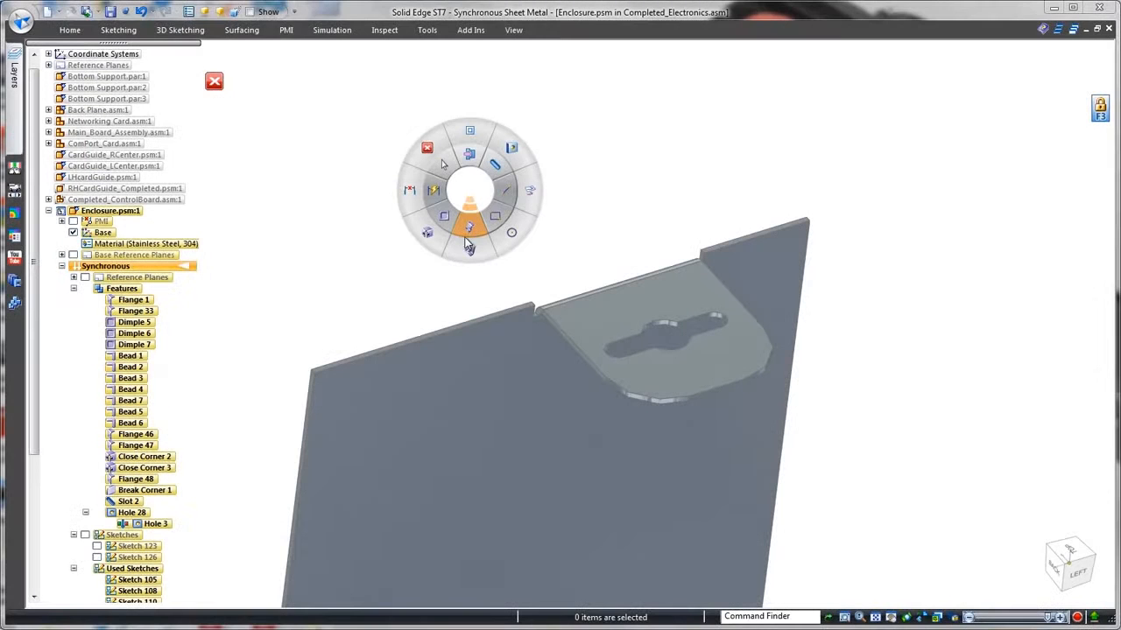
# Step: Add two gussets across the mounting tab's bend using the Fit pattern
pyautogui.click(469, 229)
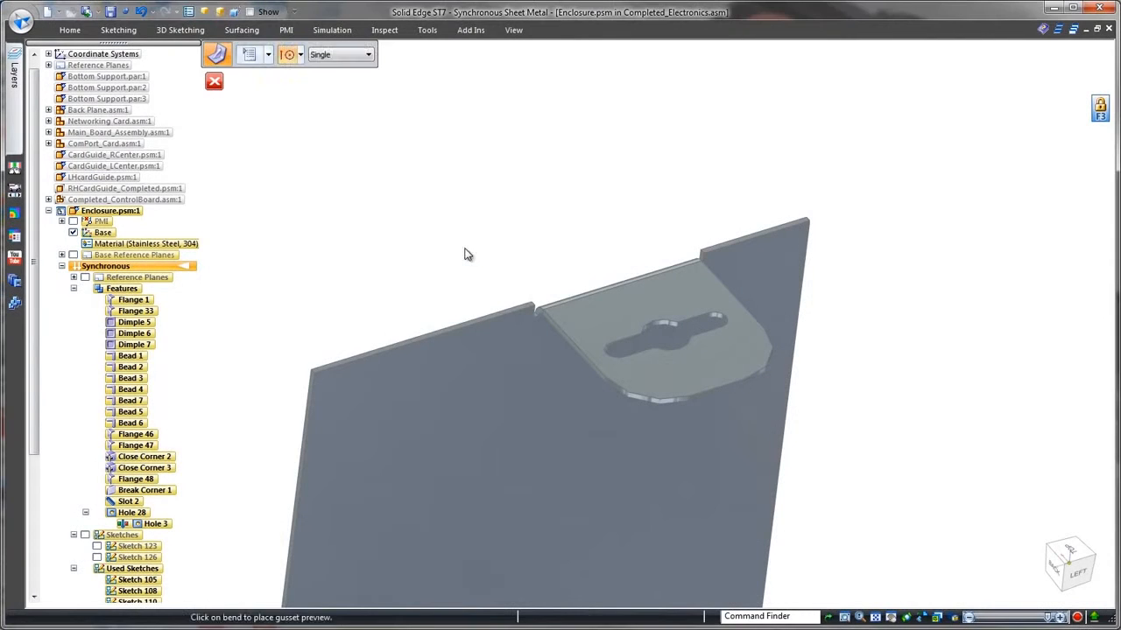
pyautogui.click(369, 54)
pyautogui.click(368, 72)
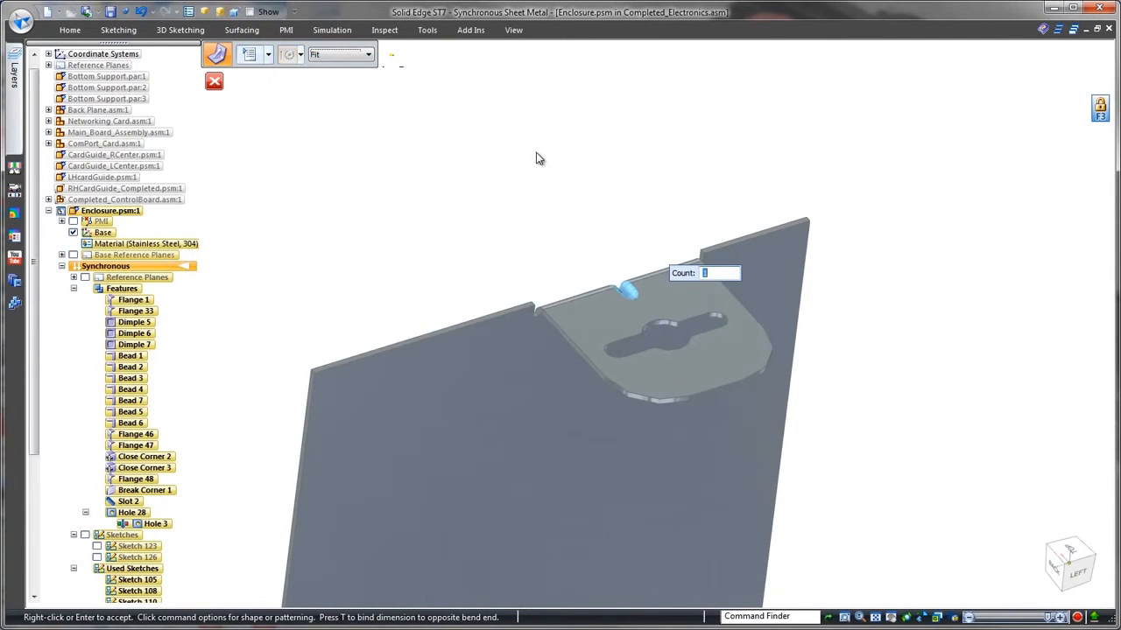
pyautogui.press('Return')
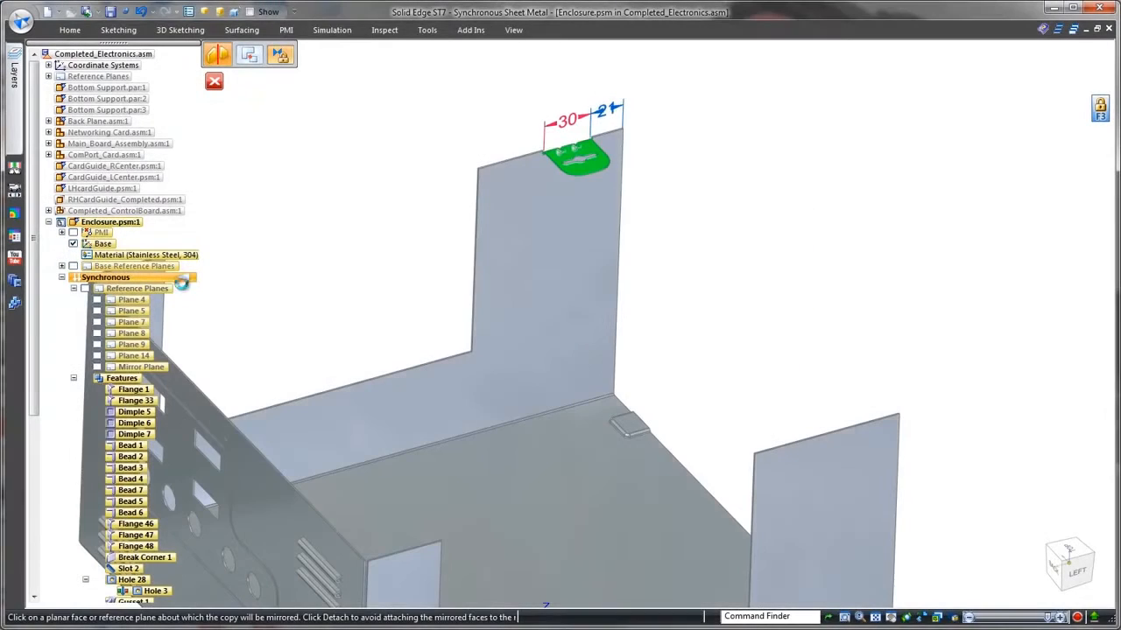
# Step: Mirror the mounting tab and its features about the Mirror Plane onto the opposite side panel, and return to the assembly
pyautogui.click(144, 366)
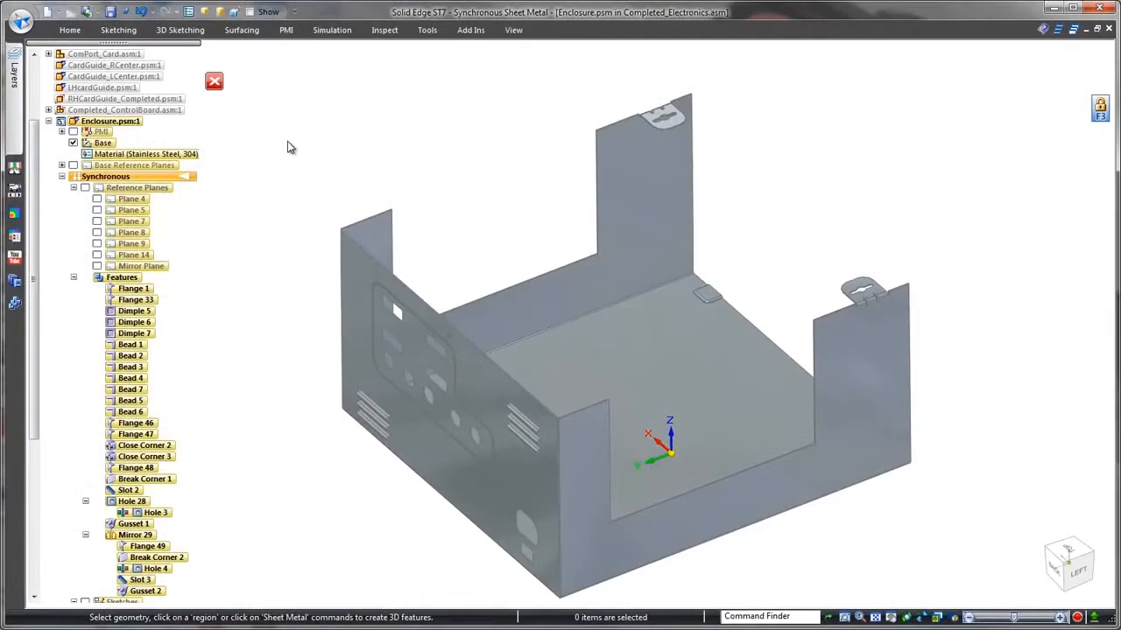
pyautogui.click(214, 84)
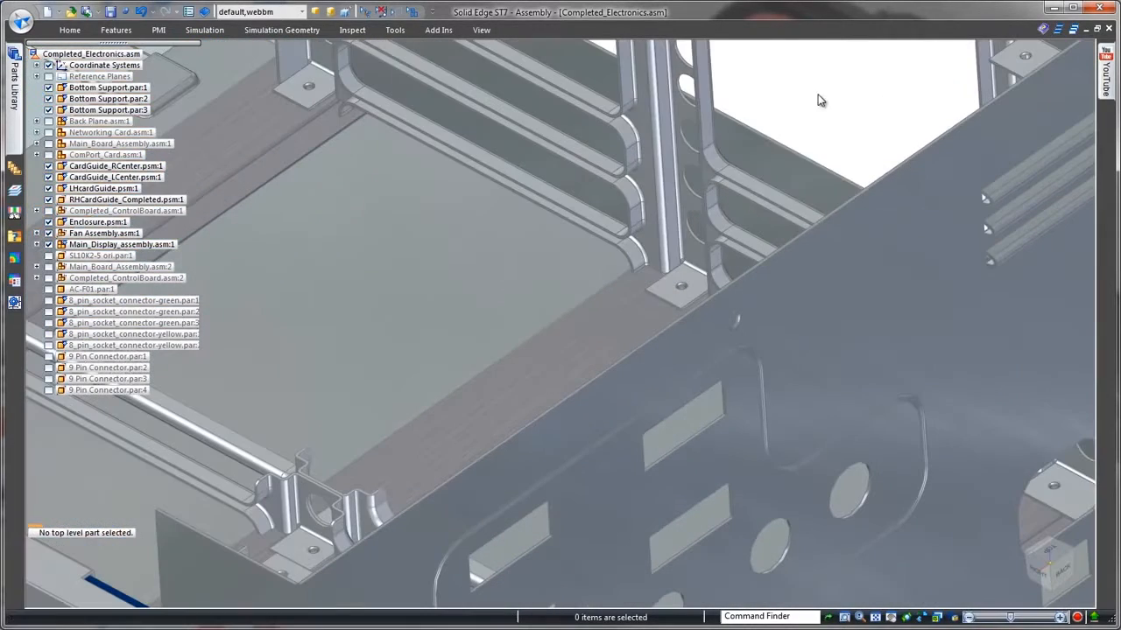
# Step: Begin an in-place part from the ISO Sheet Metal.psm template, positioned by graphic input, with the material Stainless Steel, 304
pyautogui.rightClick(812, 92)
pyautogui.click(814, 59)
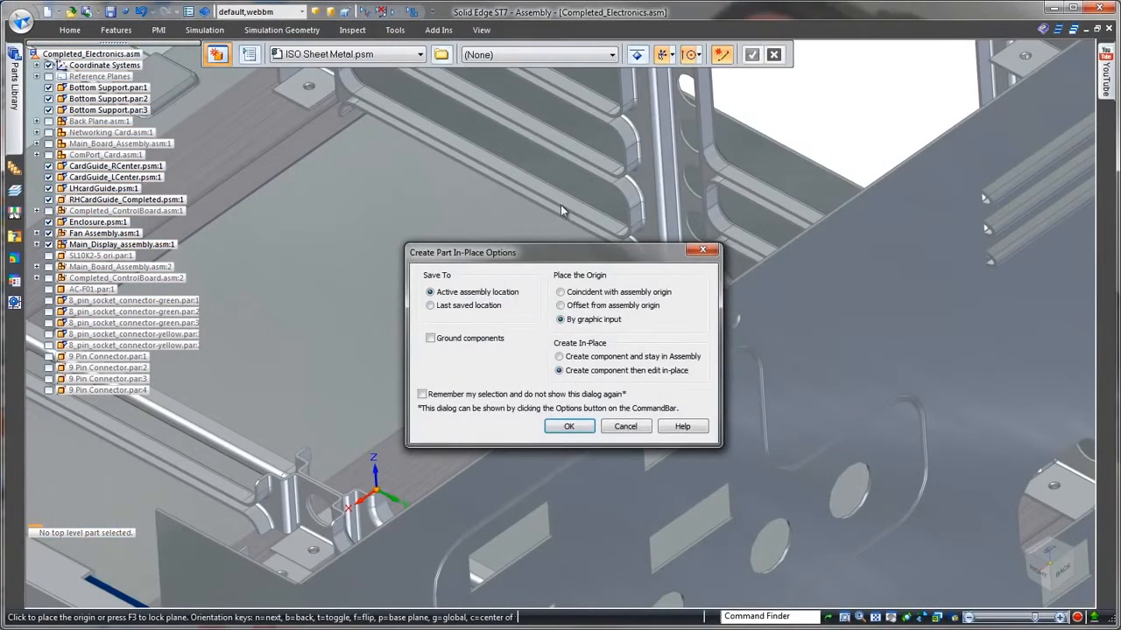
pyautogui.click(560, 428)
pyautogui.click(611, 54)
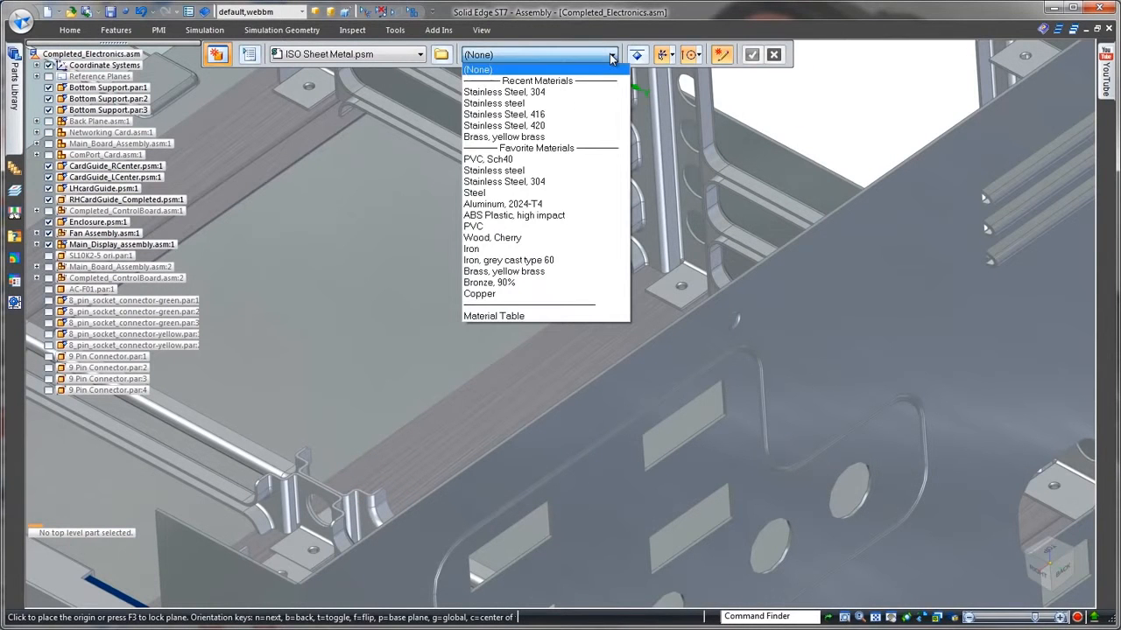
pyautogui.click(581, 92)
# Step: Place the part's origin on the back panel's upper edge and save the part as Lid
pyautogui.click(700, 58)
pyautogui.click(727, 158)
pyautogui.click(732, 282)
pyautogui.write('lid')
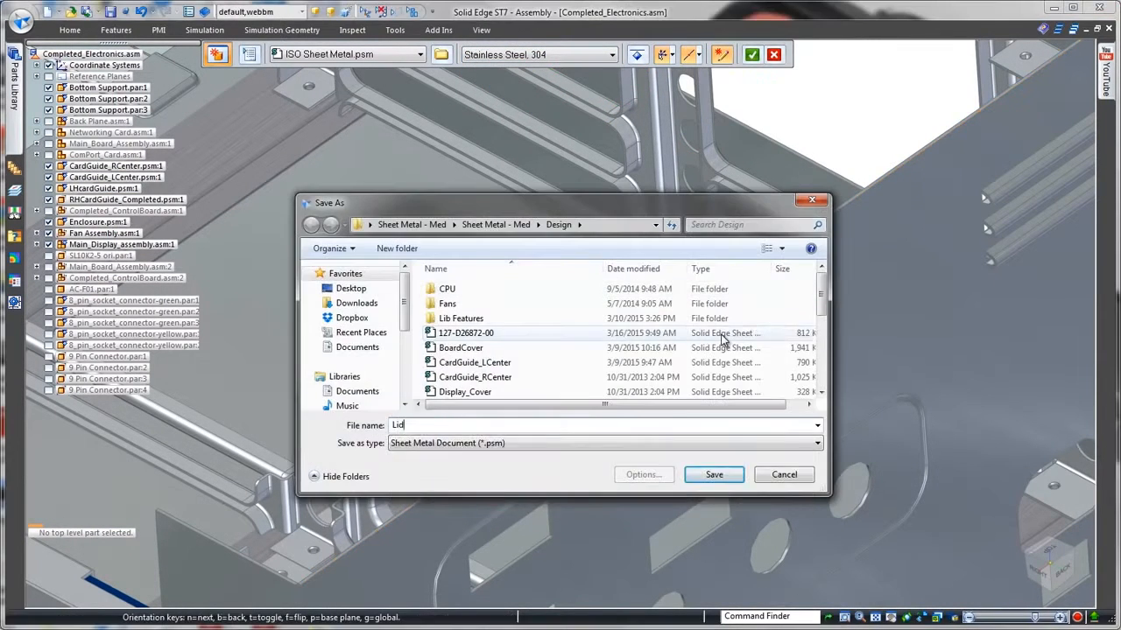
pyautogui.click(715, 403)
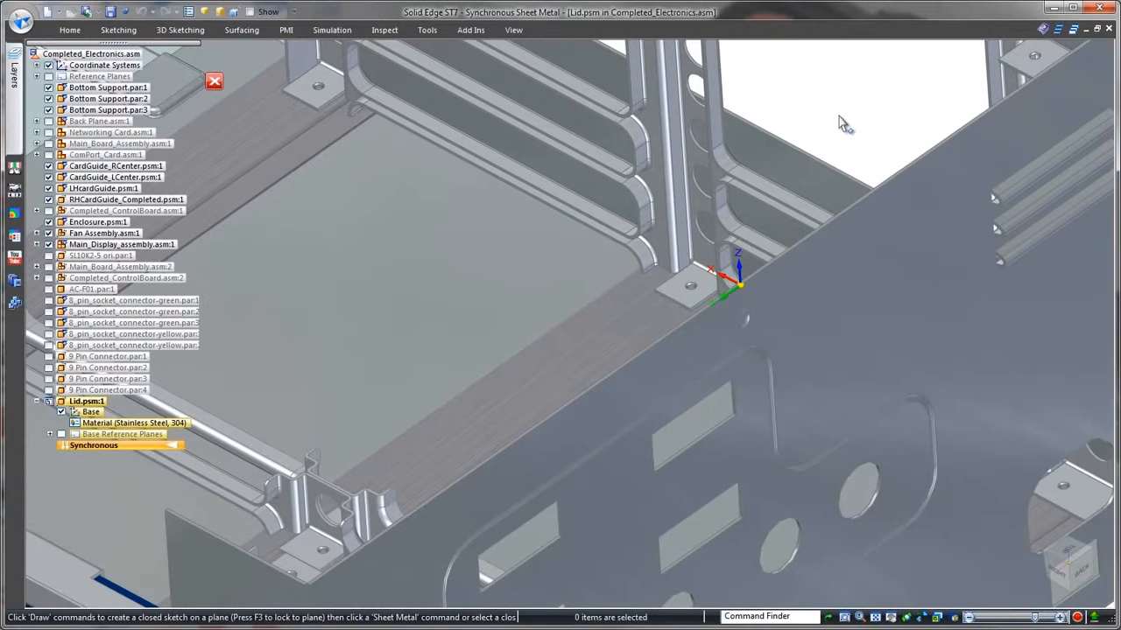
# Step: Sketch a rectangle about 346 by 163 mm from the origin to the side panel's front corner and make it a 2 mm thick tab
pyautogui.rightClick(838, 117)
pyautogui.click(862, 139)
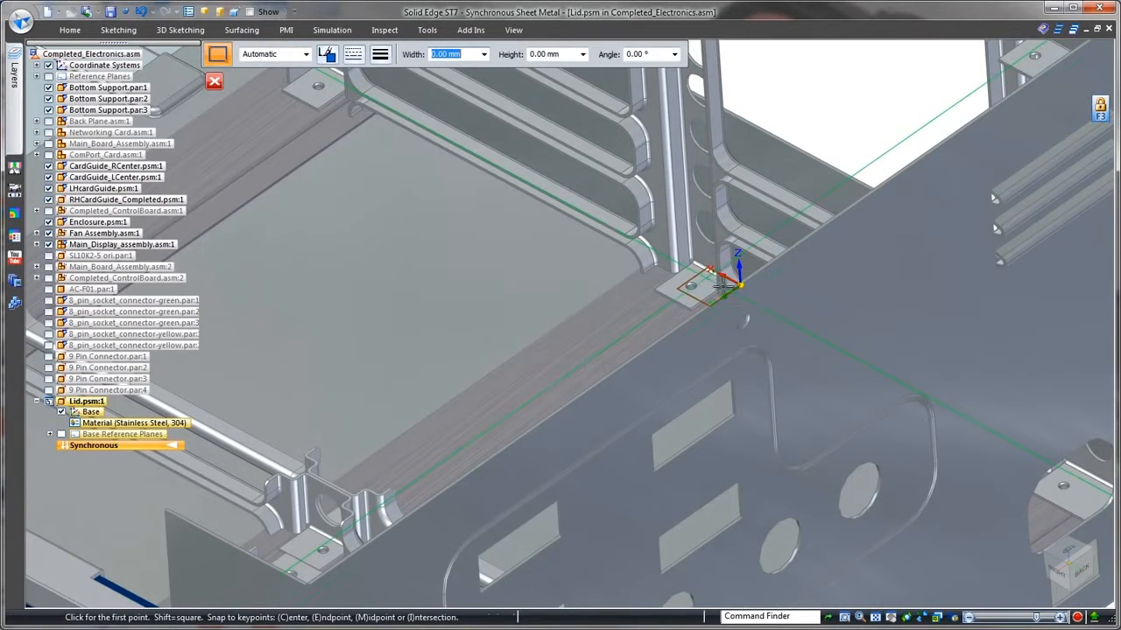
pyautogui.click(740, 285)
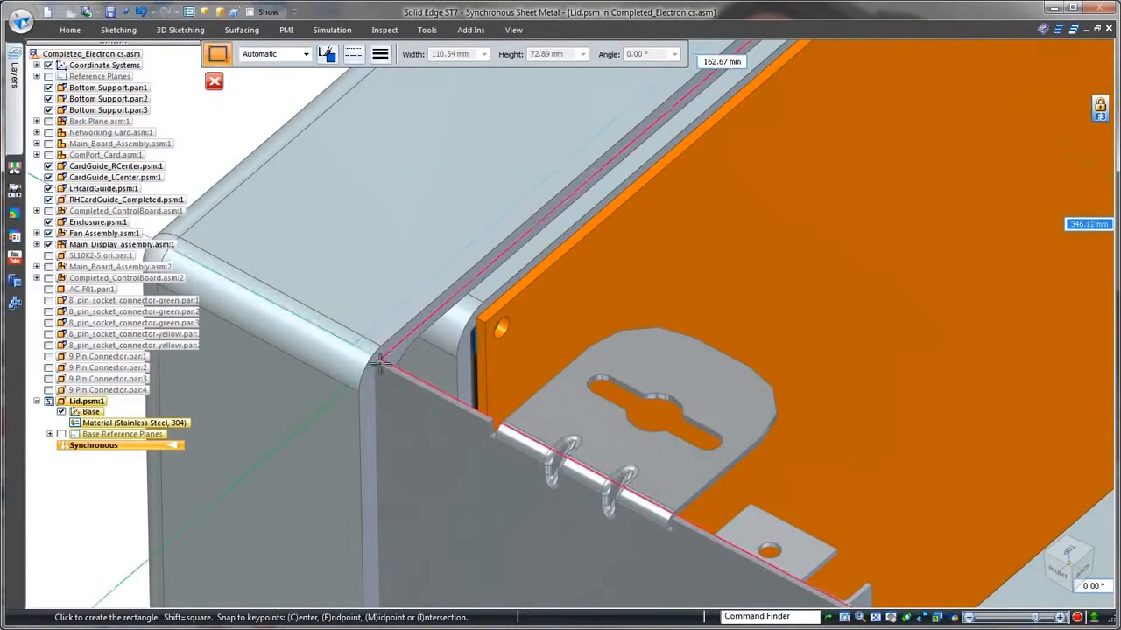
pyautogui.click(373, 361)
pyautogui.click(439, 357)
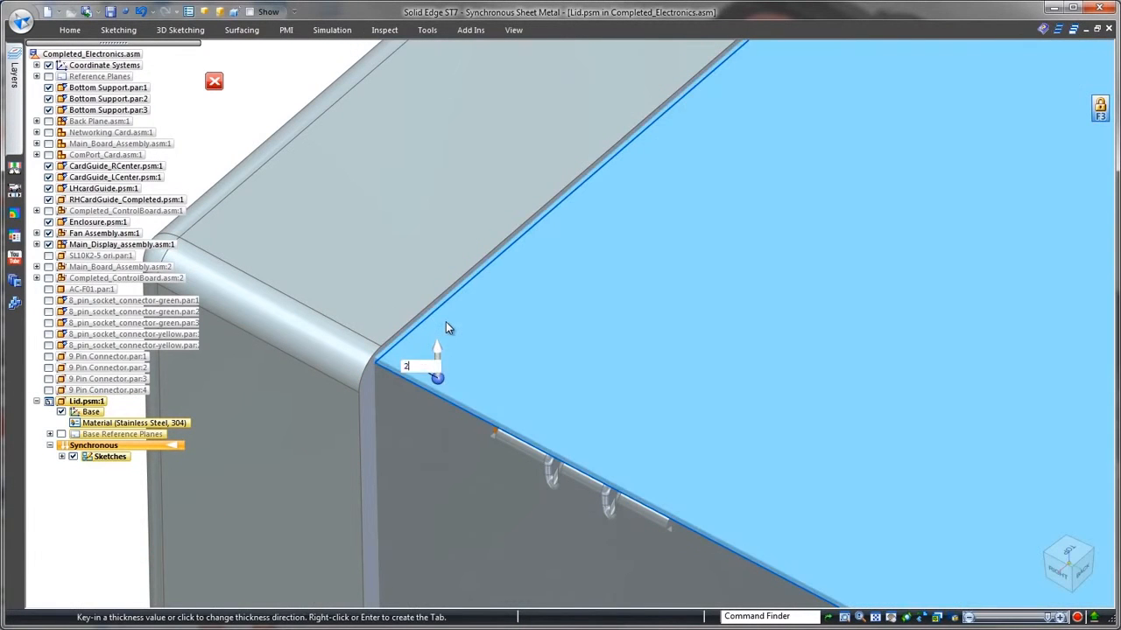
pyautogui.press('Return')
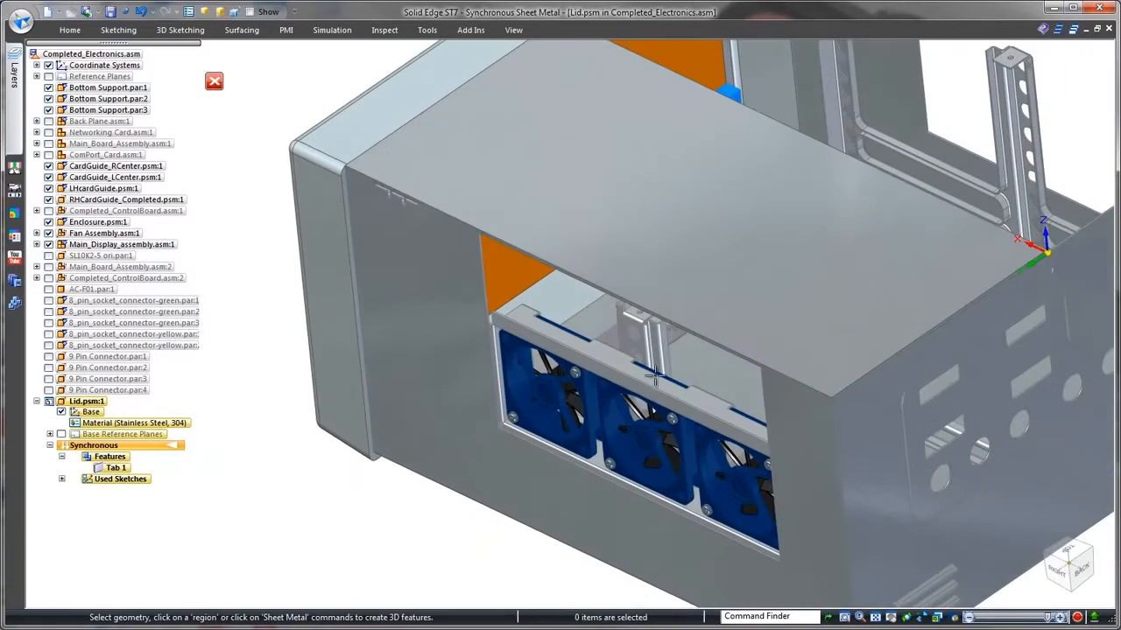
# Step: Add a flange along the lid's long outer edge, running down over the enclosure's side panel
pyautogui.click(713, 343)
pyautogui.click(706, 335)
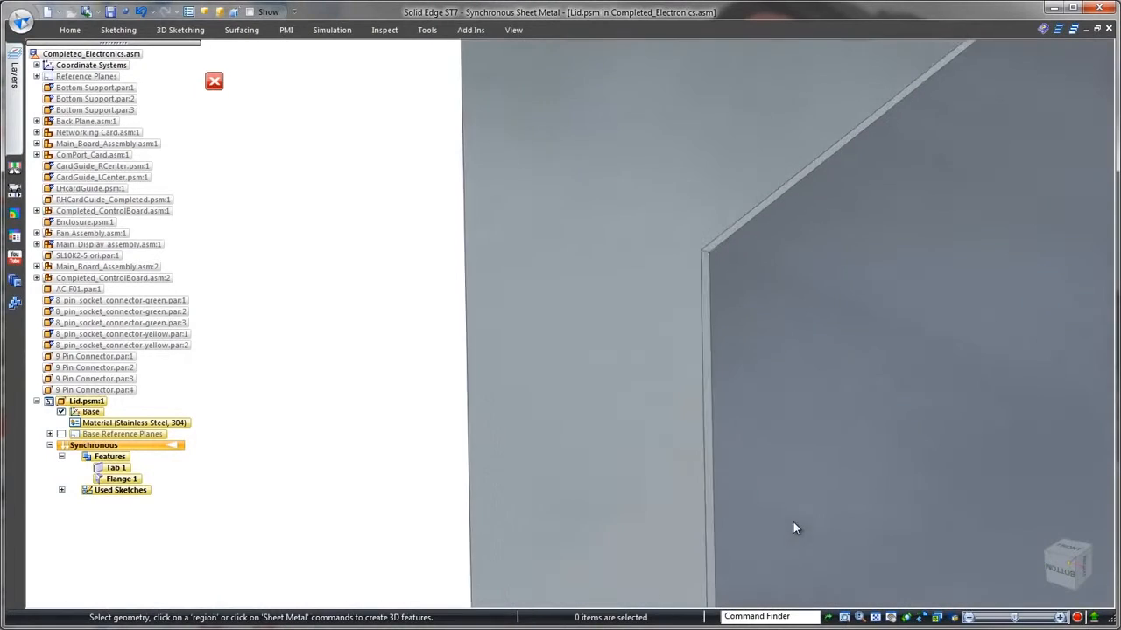
# Step: Sketch an L-shaped two-line profile from the corner of the lid's edge, with a first leg about 11 mm long
pyautogui.moveTo(299, 341); pyautogui.dragTo(335, 343, button='right')
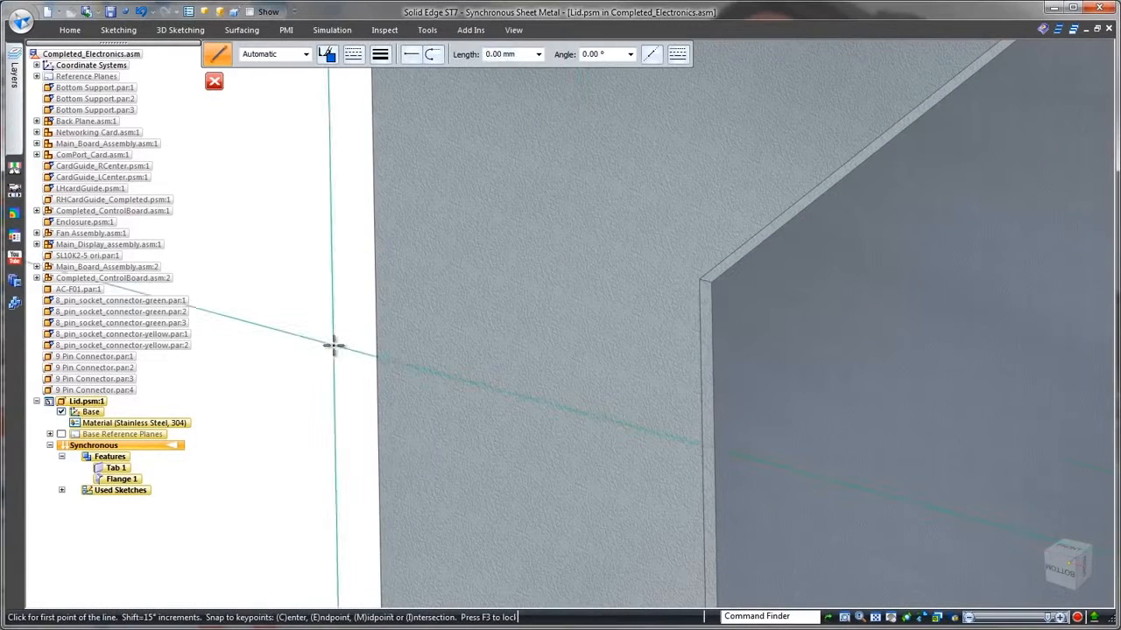
pyautogui.press('F3')
pyautogui.click(698, 280)
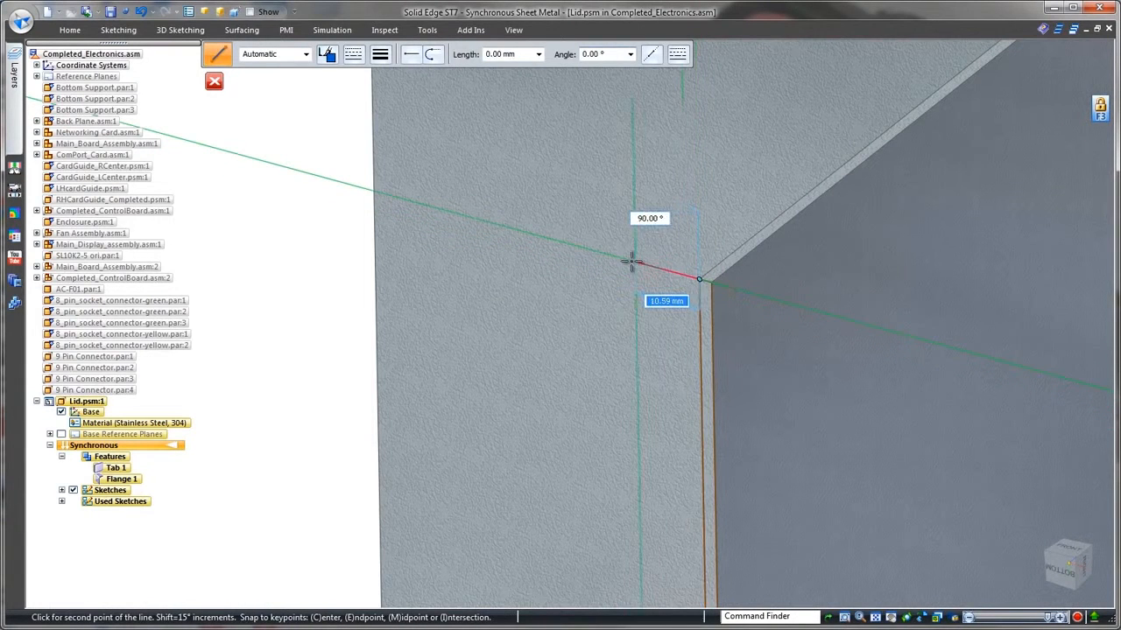
pyautogui.click(625, 186)
pyautogui.press('Escape')
# Step: Create a contour flange from the L-shaped profile along the adjoining top and side edges, closing interior corners with the Circular Cutout treatment
pyautogui.rightClick(321, 270)
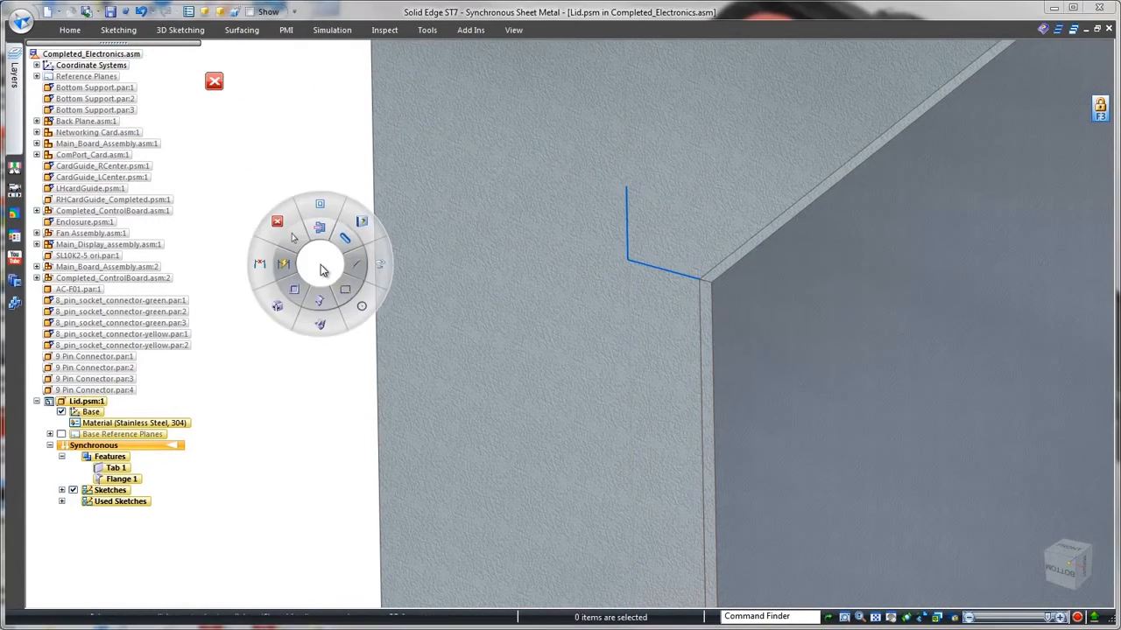
pyautogui.click(319, 300)
pyautogui.click(676, 277)
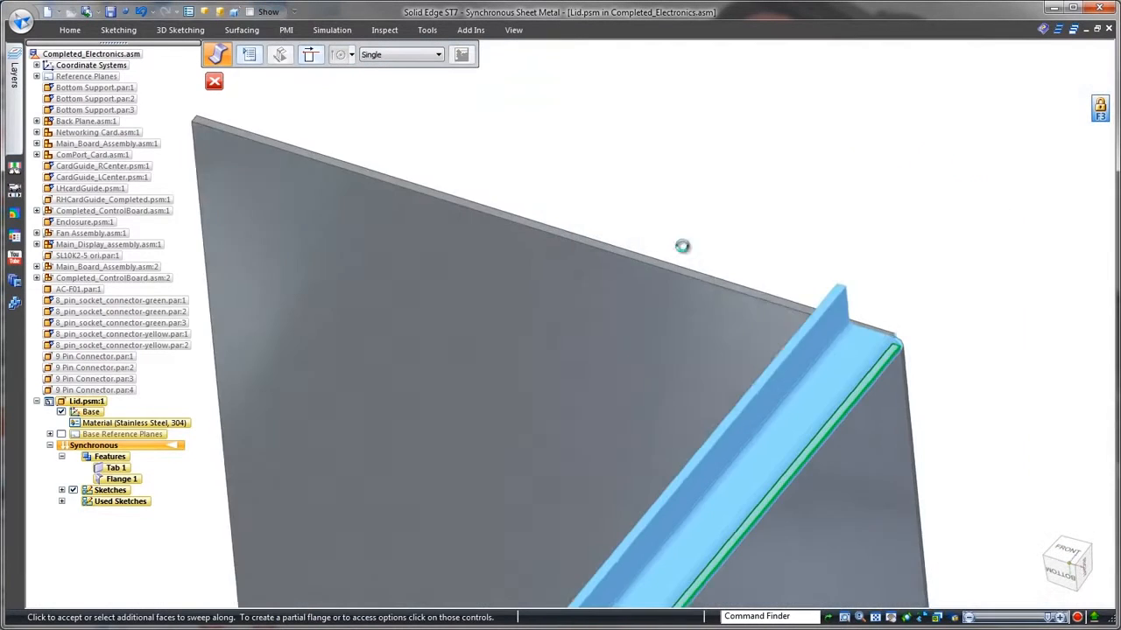
pyautogui.click(686, 290)
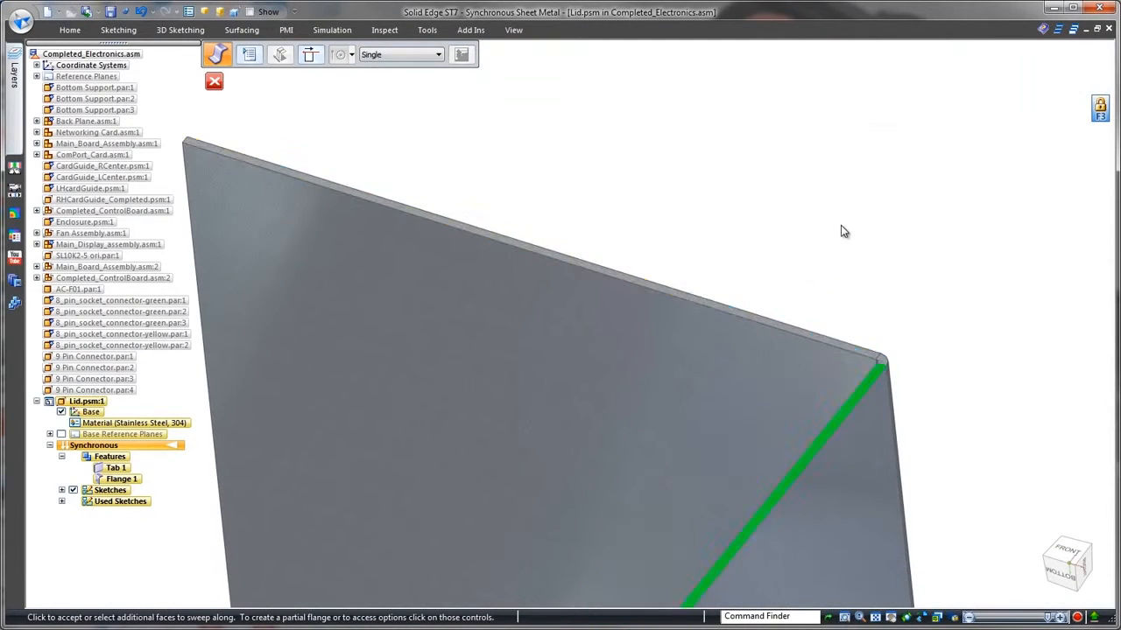
pyautogui.click(249, 54)
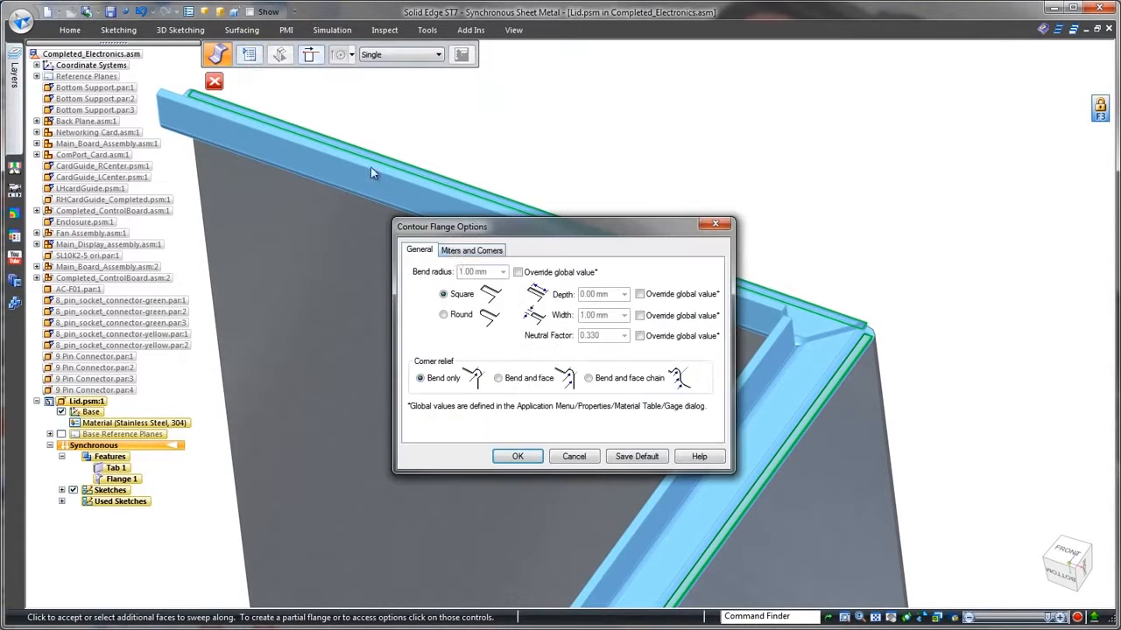
pyautogui.click(457, 253)
pyautogui.click(579, 387)
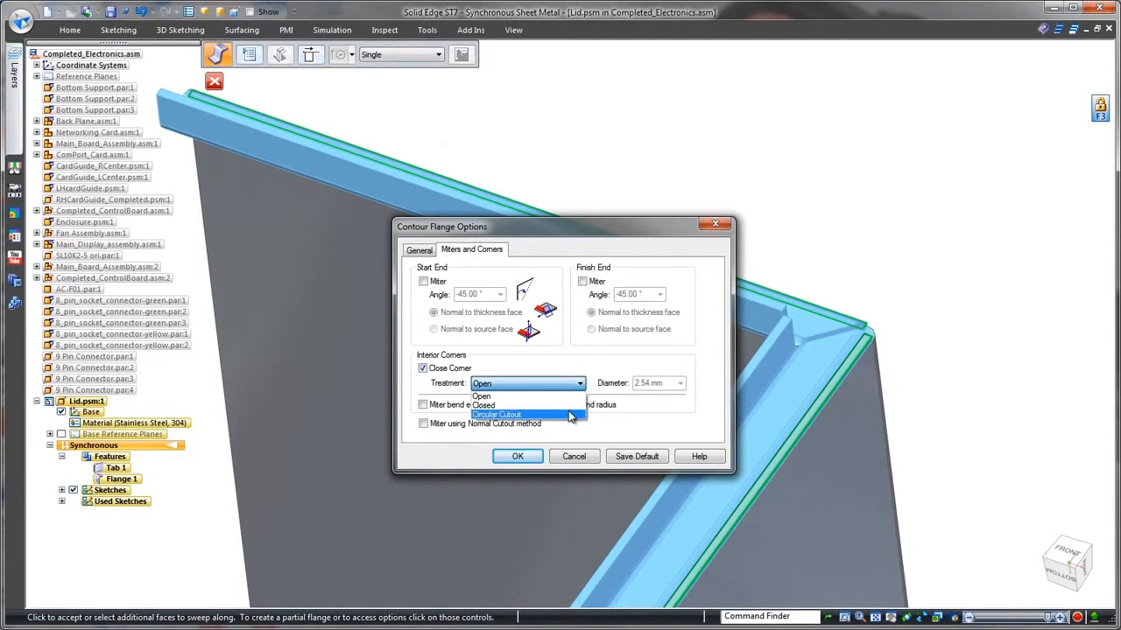
pyautogui.click(517, 456)
pyautogui.rightClick(826, 226)
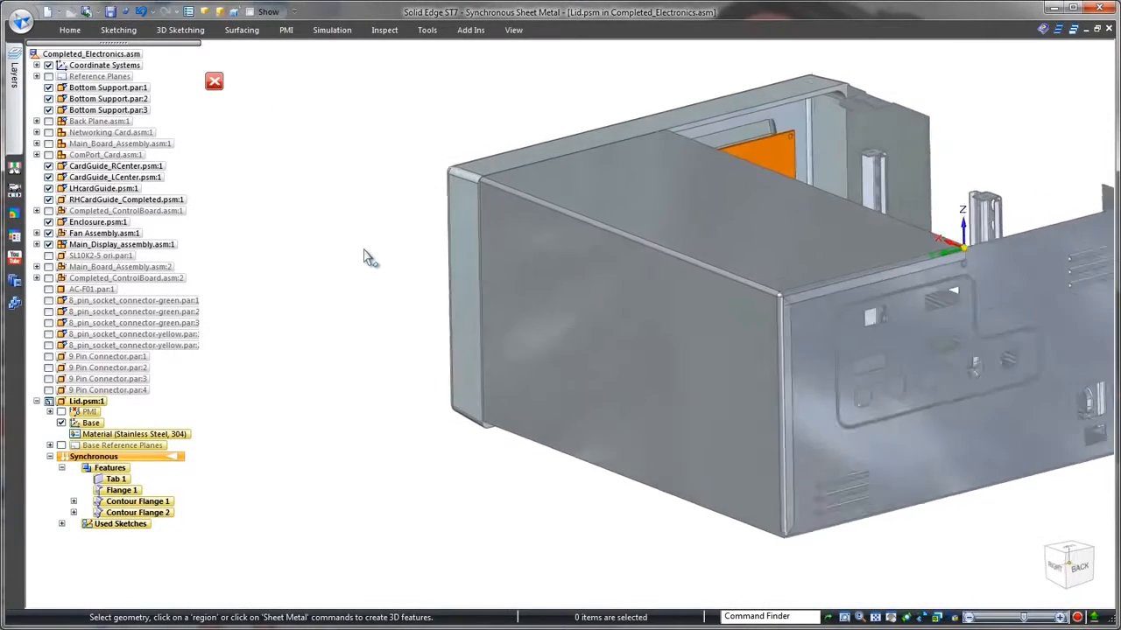
# Step: Set the radius of the bend between the lid's top and side faces to 3 mm
pyautogui.scroll(5, 365, 256)
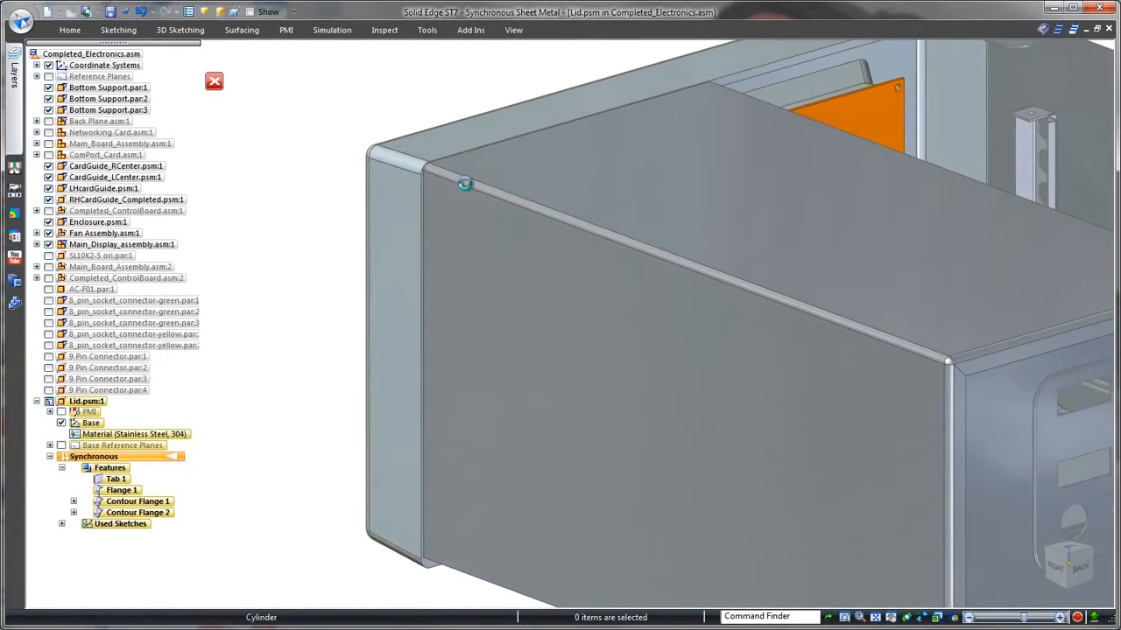
pyautogui.click(464, 184)
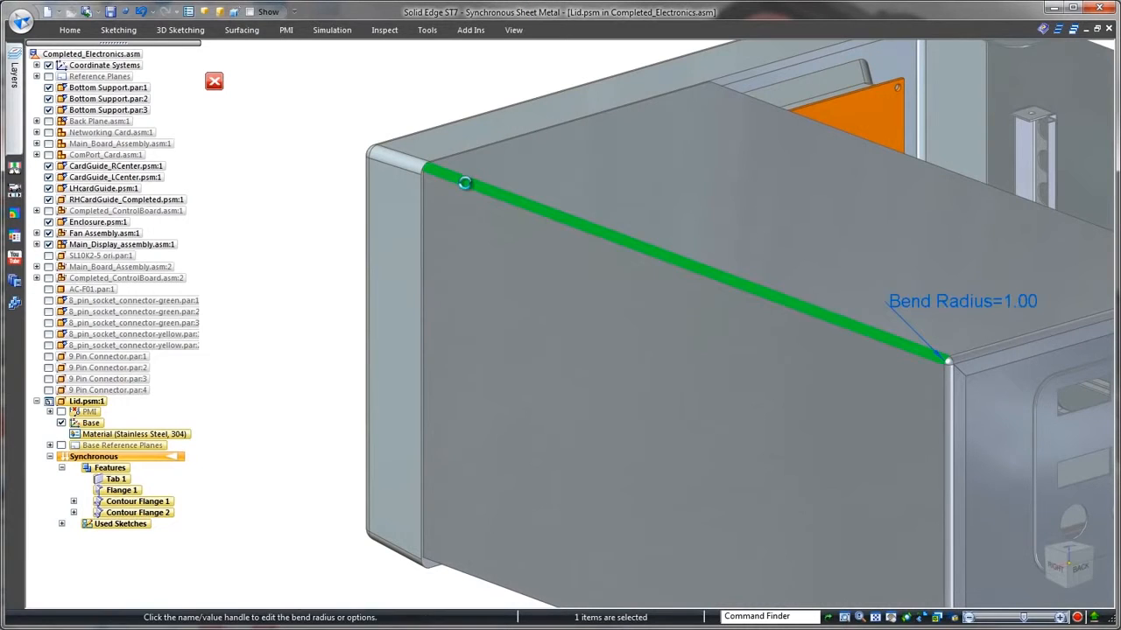
pyautogui.click(1009, 302)
pyautogui.write('3')
pyautogui.press('Return')
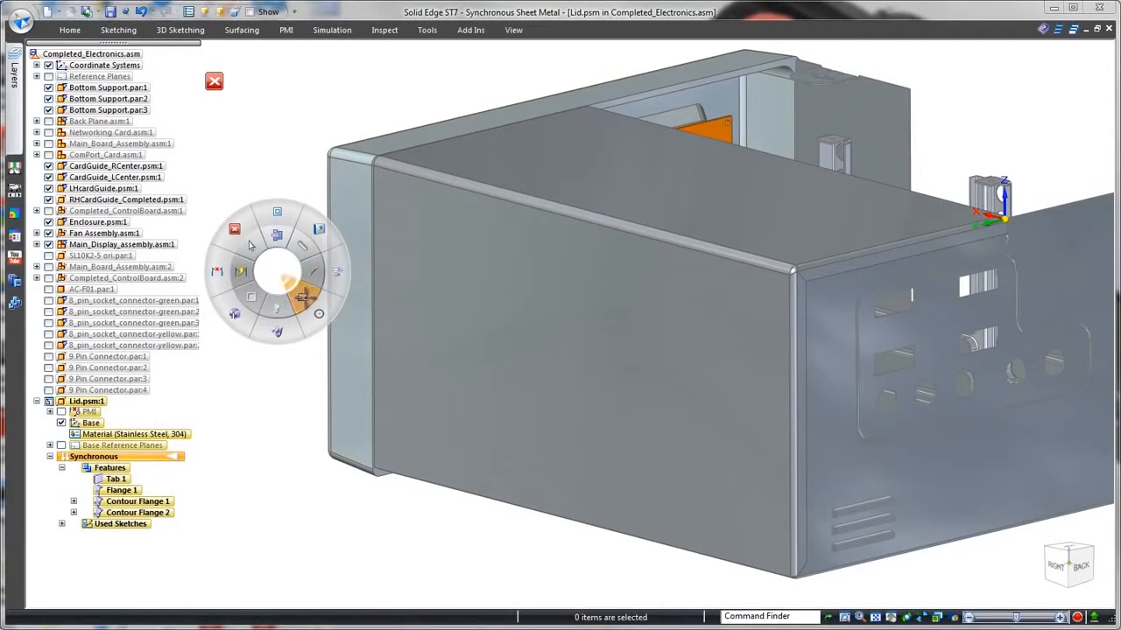
# Step: Sketch a large rectangle on the lid's side face, inset from all four edges
pyautogui.click(303, 298)
pyautogui.moveTo(437, 227); pyautogui.dragTo(567, 334)
pyautogui.moveTo(735, 515); pyautogui.dragTo(740, 513)
pyautogui.press('Escape')
pyautogui.rightClick(281, 306)
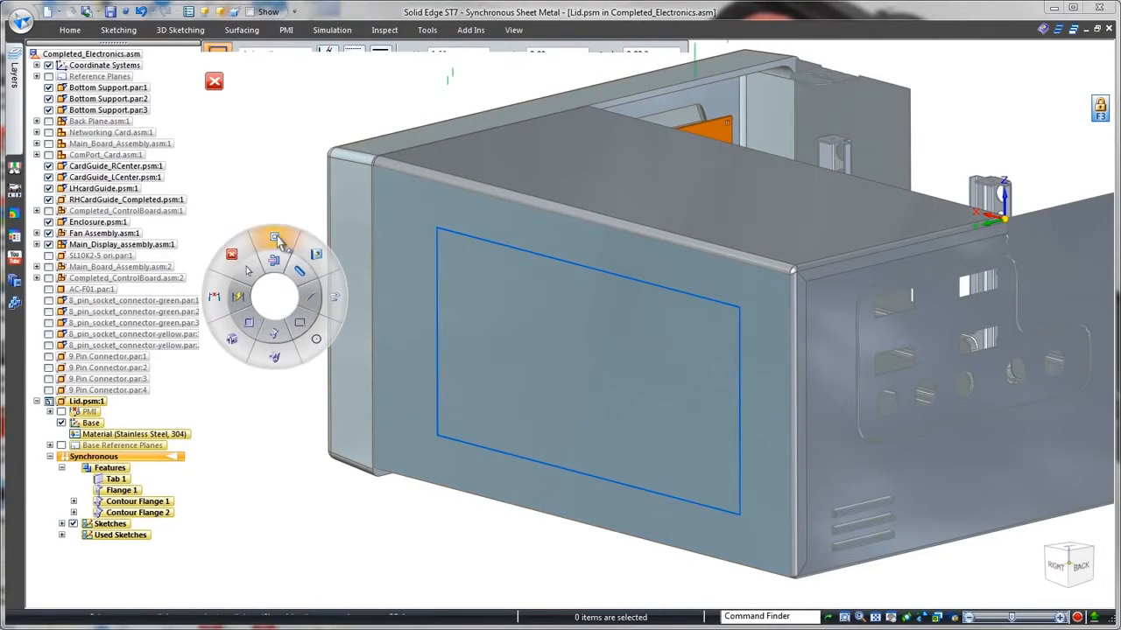
# Step: Place a small hole at the centre of the sketched rectangle on the lid's side face
pyautogui.click(315, 253)
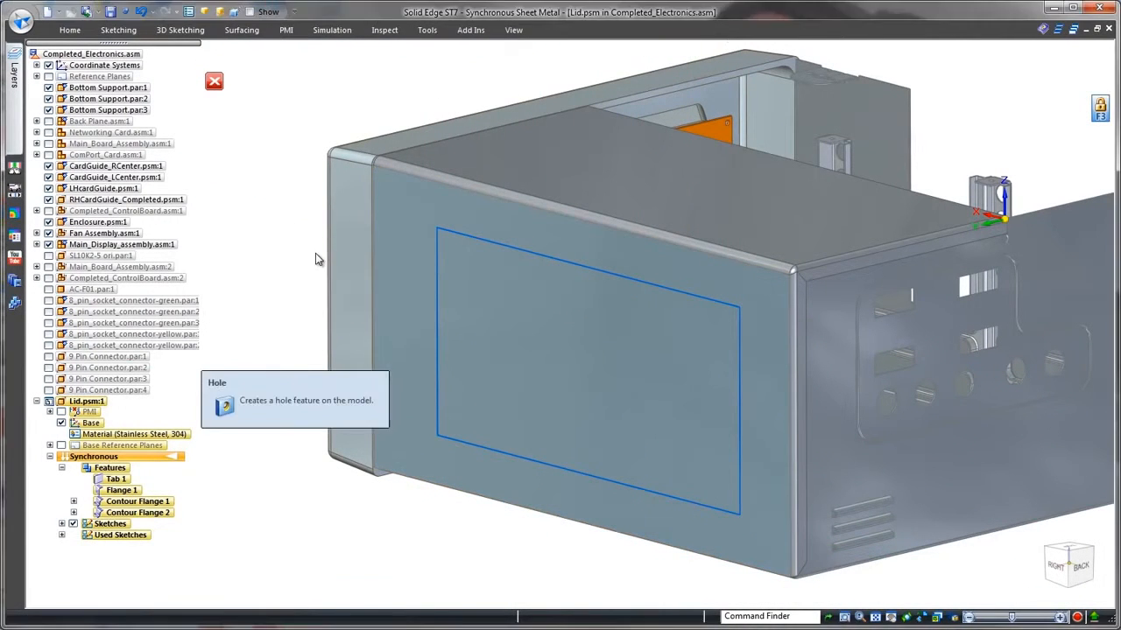
pyautogui.click(588, 374)
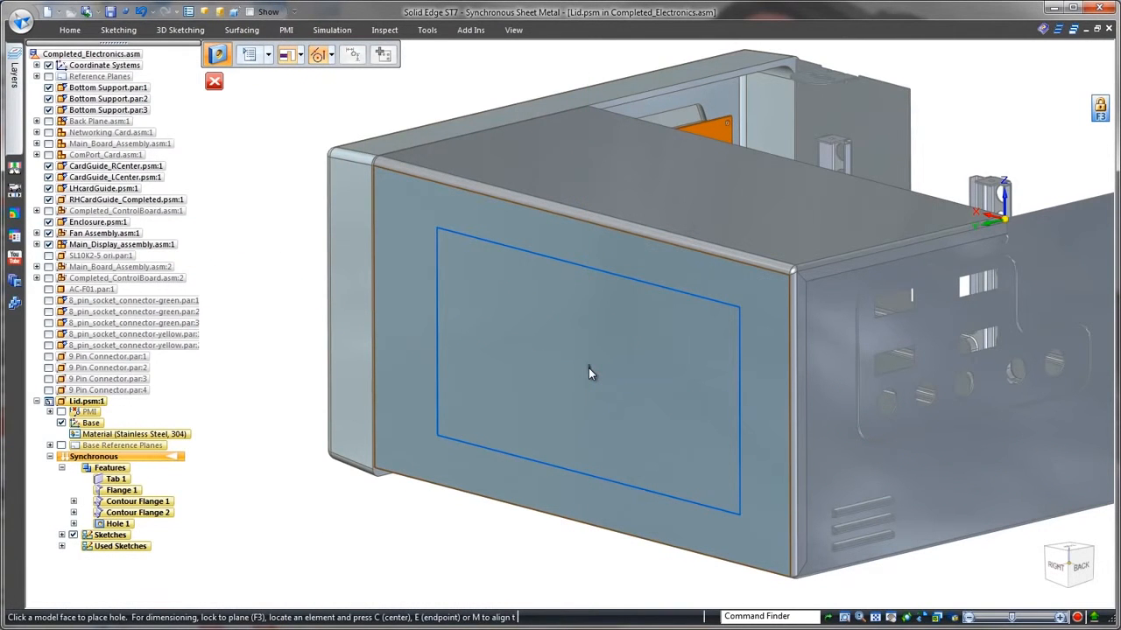
pyautogui.click(588, 369)
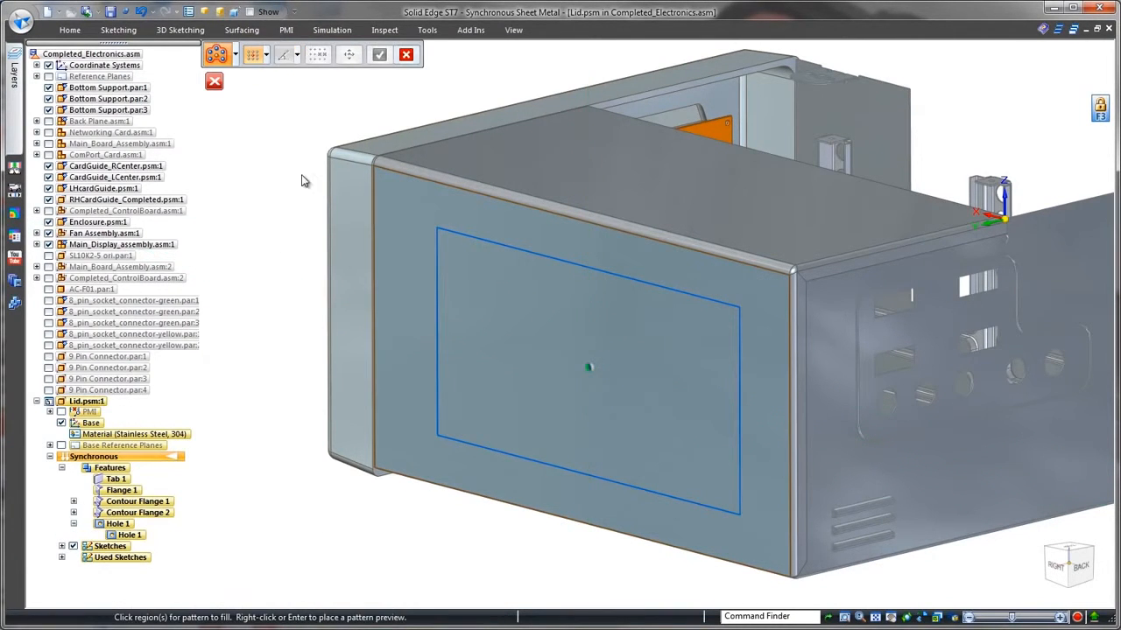
# Step: Fill the rectangular region on the lid's side face with a staggered pattern of the small hole
pyautogui.click(265, 56)
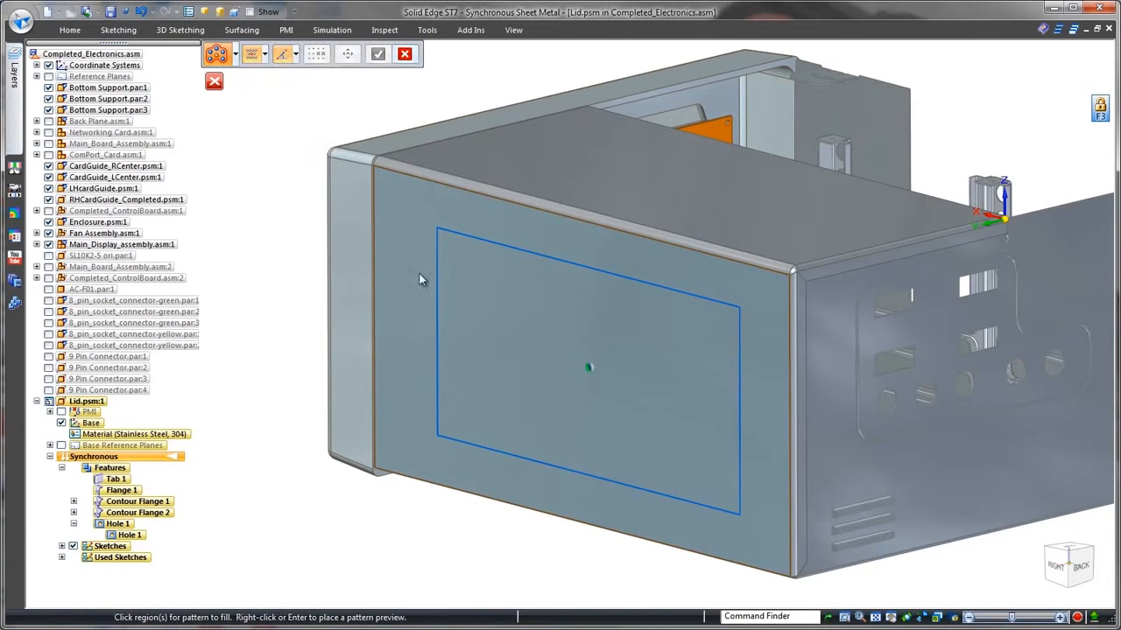
pyautogui.click(487, 289)
pyautogui.press('Return')
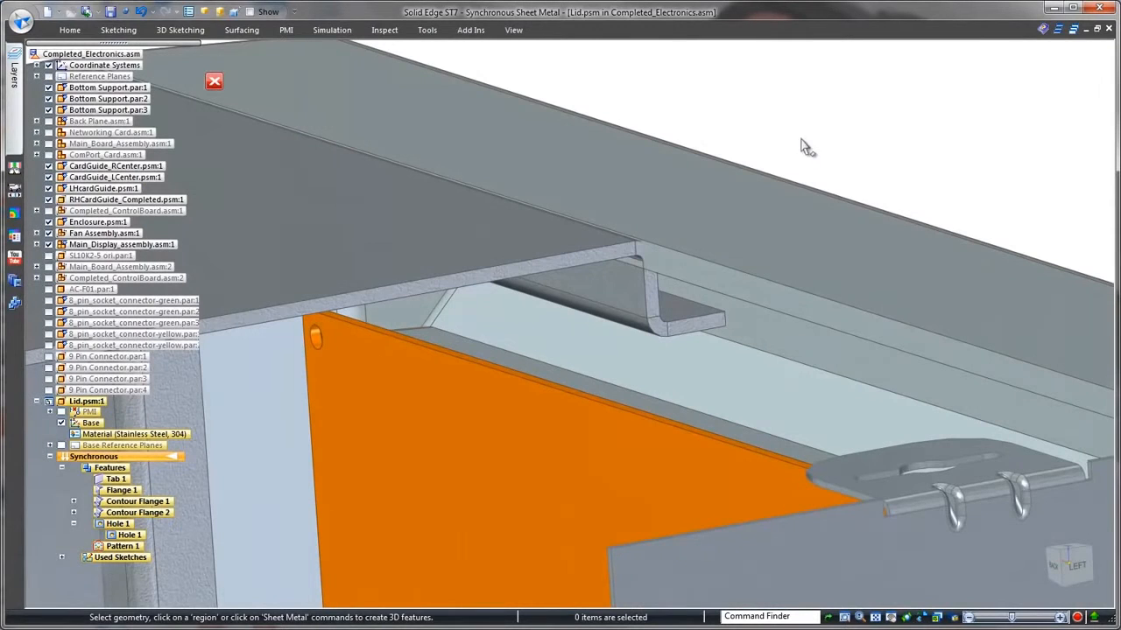
# Step: Add a dimple with a hole to the lid's top and mirror the lid's geometry to the opposite side
pyautogui.rightClick(659, 300)
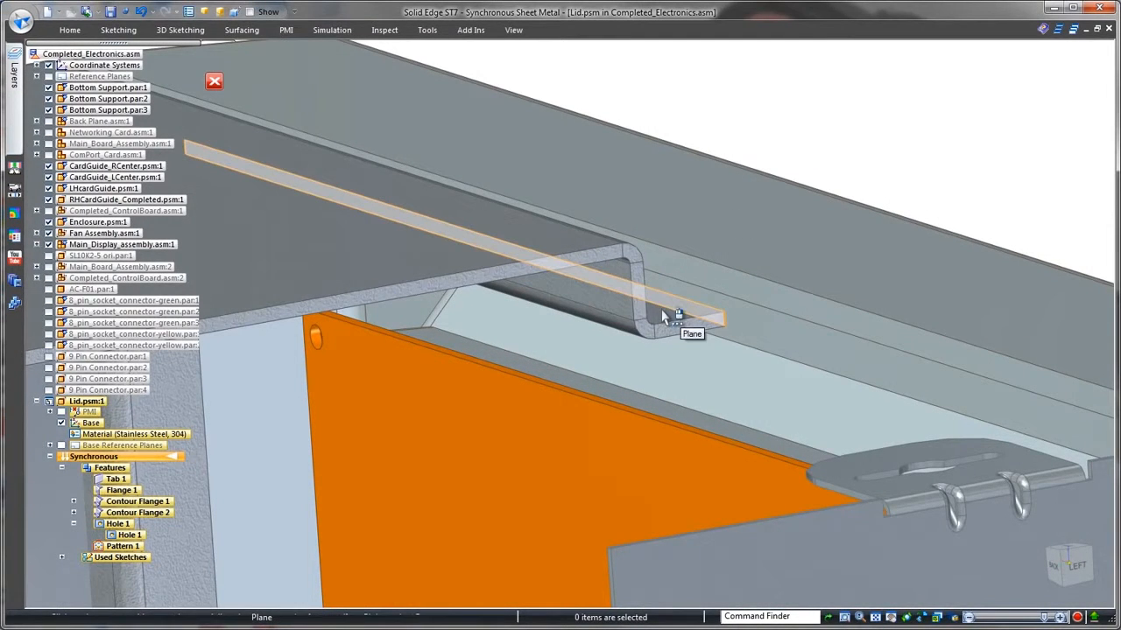
pyautogui.rightClick(662, 315)
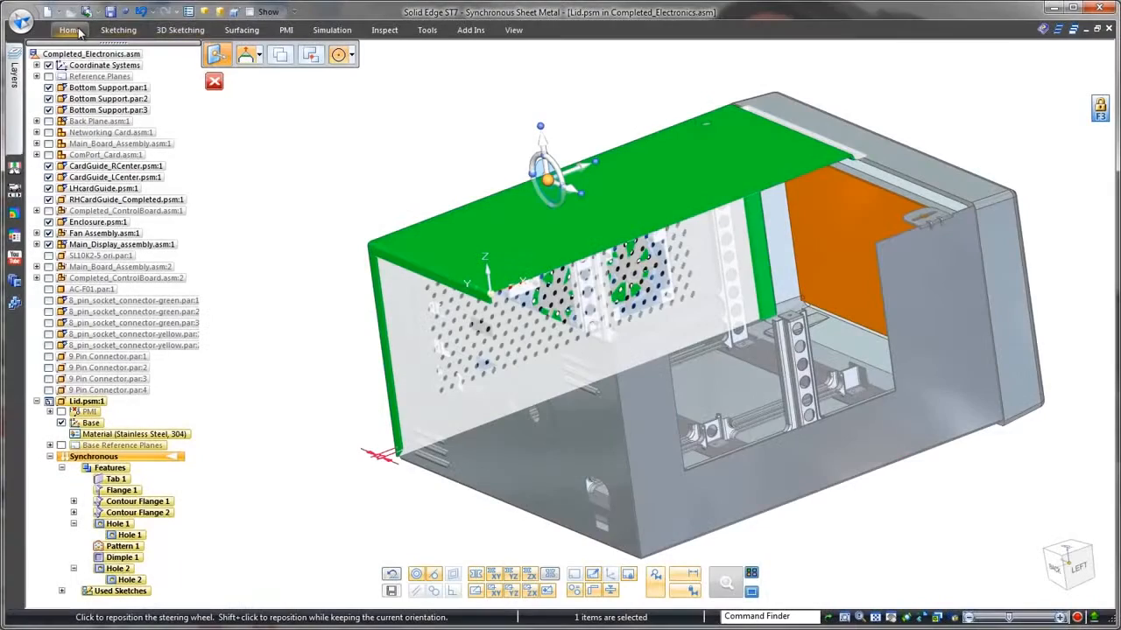
pyautogui.click(889, 77)
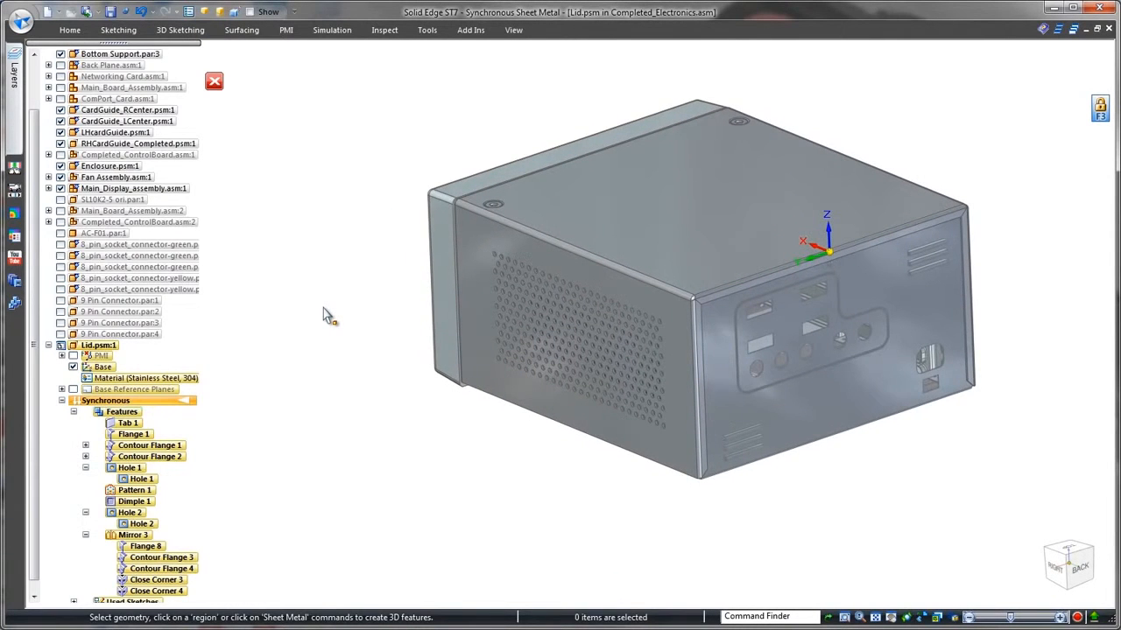
# Step: Open the lid's bend sequence table and generate the lid's flat pattern with its overall cut size dimensions
pyautogui.click(70, 30)
pyautogui.click(427, 30)
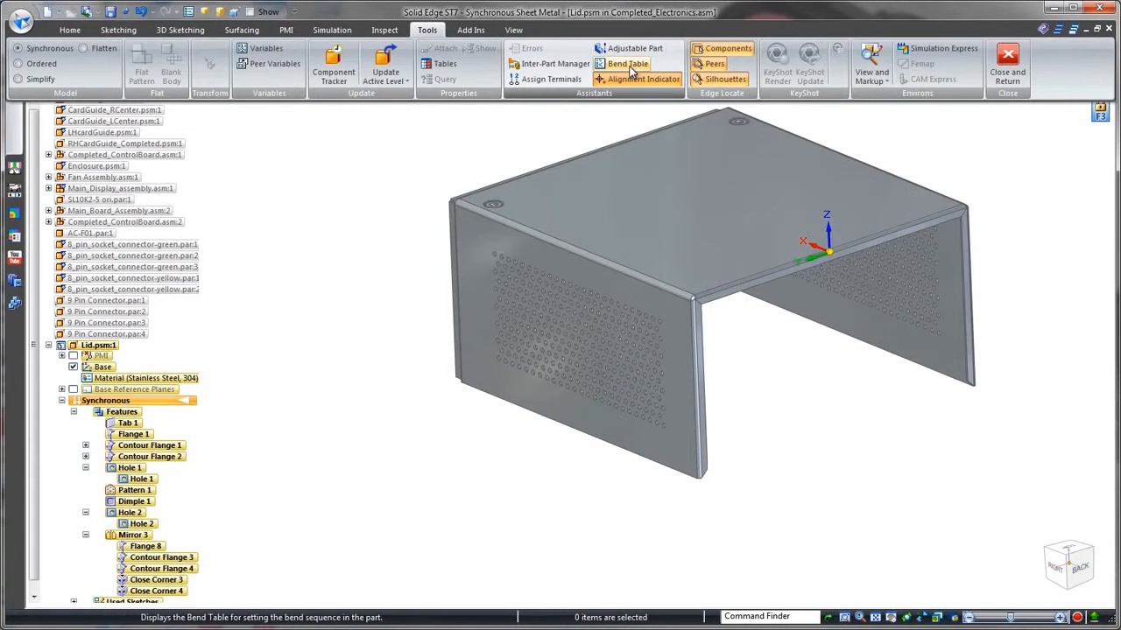
pyautogui.click(628, 64)
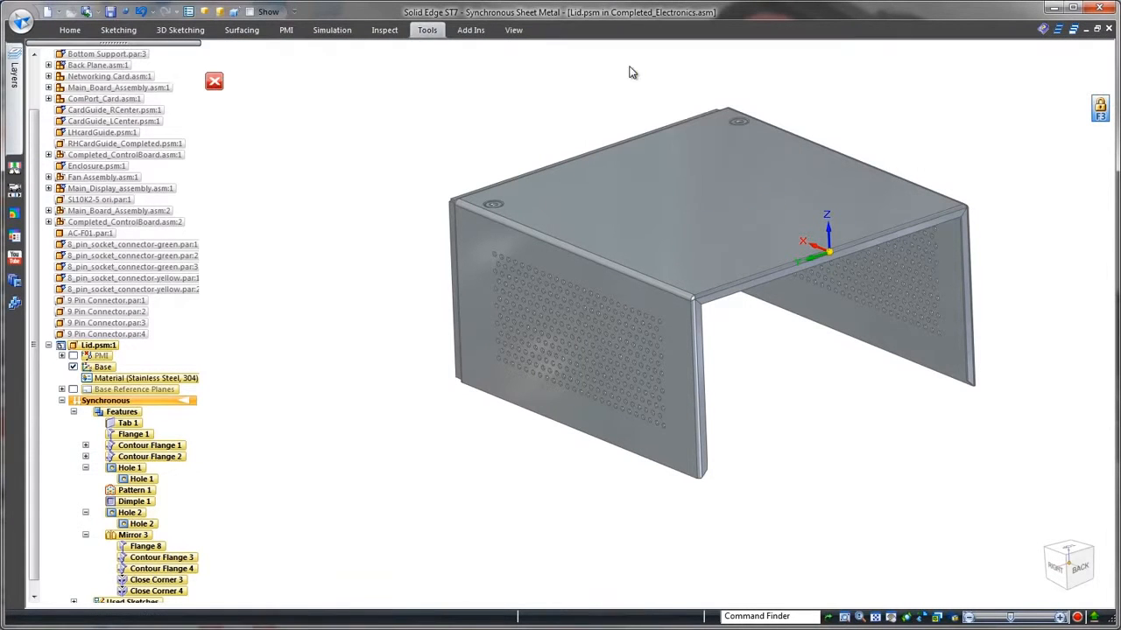
pyautogui.moveTo(550, 218); pyautogui.dragTo(271, 84)
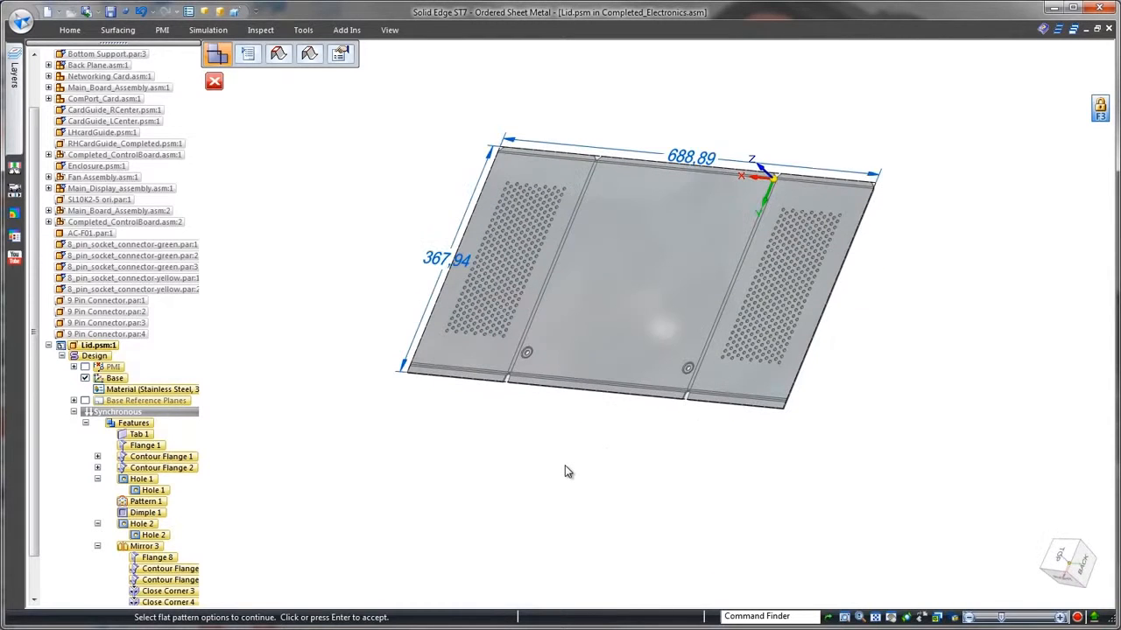
pyautogui.click(564, 472)
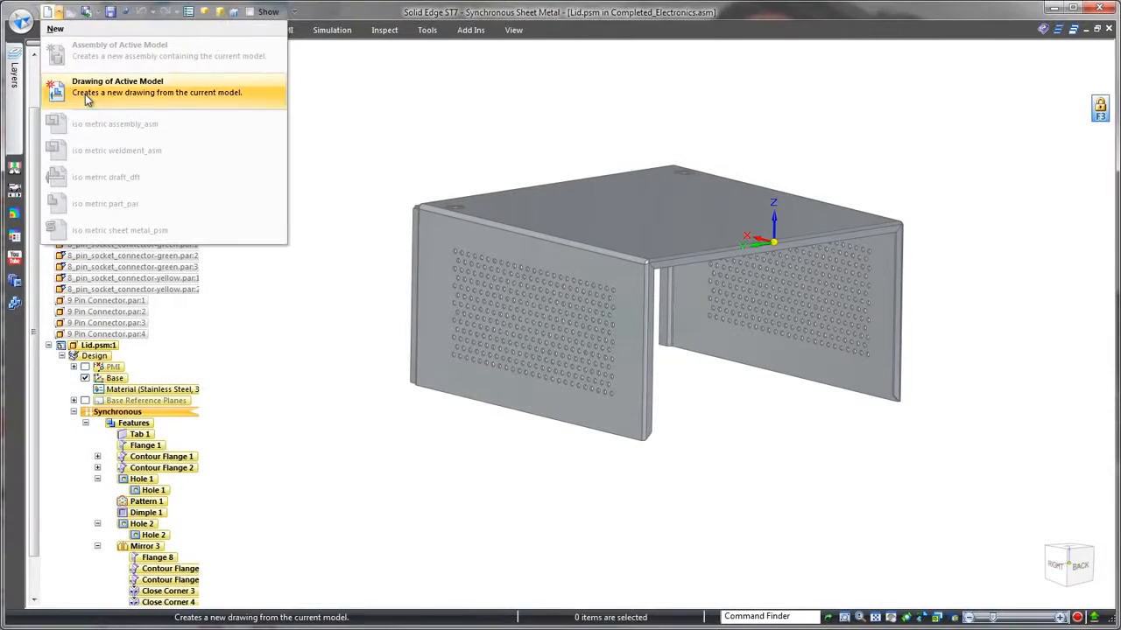
# Step: Create a new drawing of the lid and place a flat pattern view on the lower part of the sheet
pyautogui.click(85, 92)
pyautogui.click(542, 380)
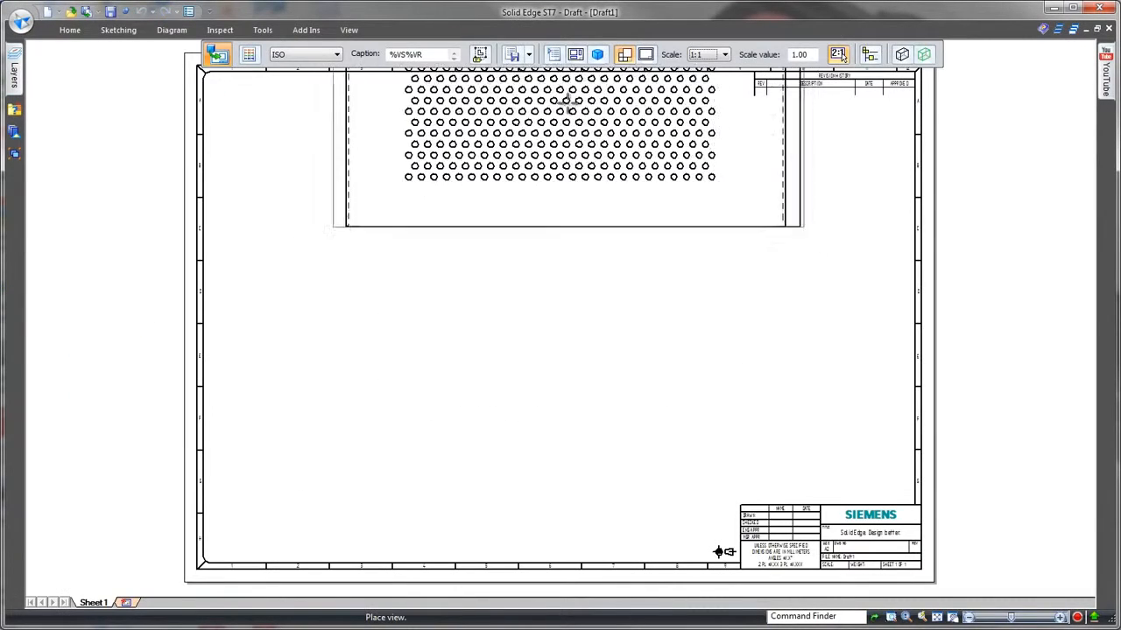
pyautogui.click(555, 57)
pyautogui.click(470, 63)
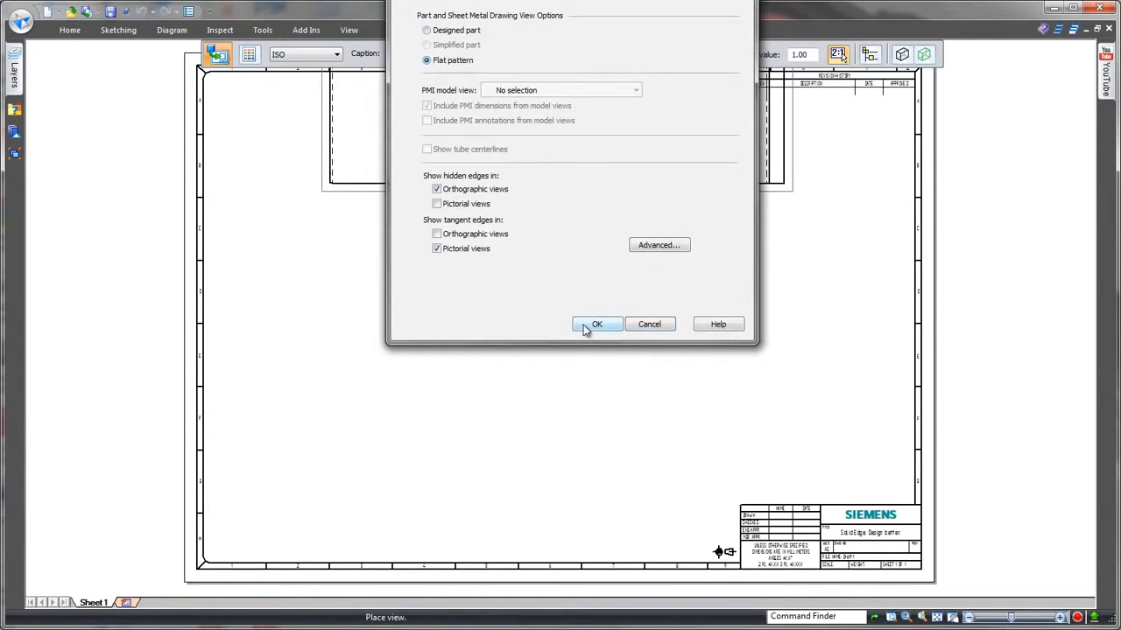
pyautogui.click(584, 326)
pyautogui.click(476, 398)
# Step: Add a bend table with numbered bend callouts for the flat pattern view in the sheet's upper-left corner
pyautogui.click(69, 30)
pyautogui.click(429, 66)
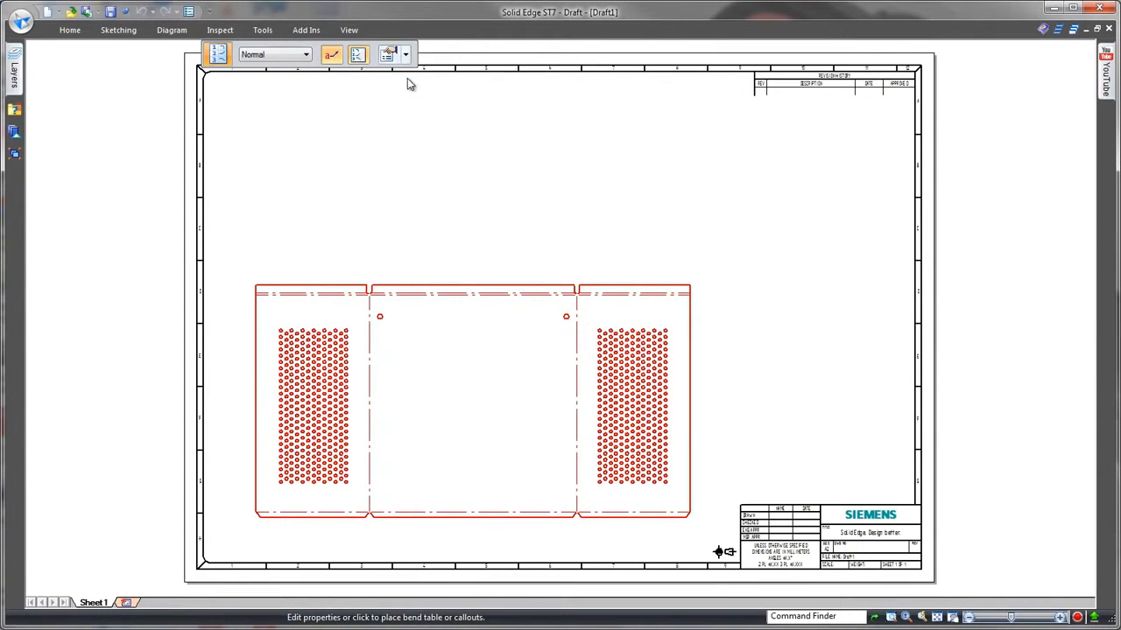
pyautogui.click(211, 77)
# Step: Start coordinate dimensioning of the flat pattern view at its lower-left corner
pyautogui.scroll(4, 300, 150)
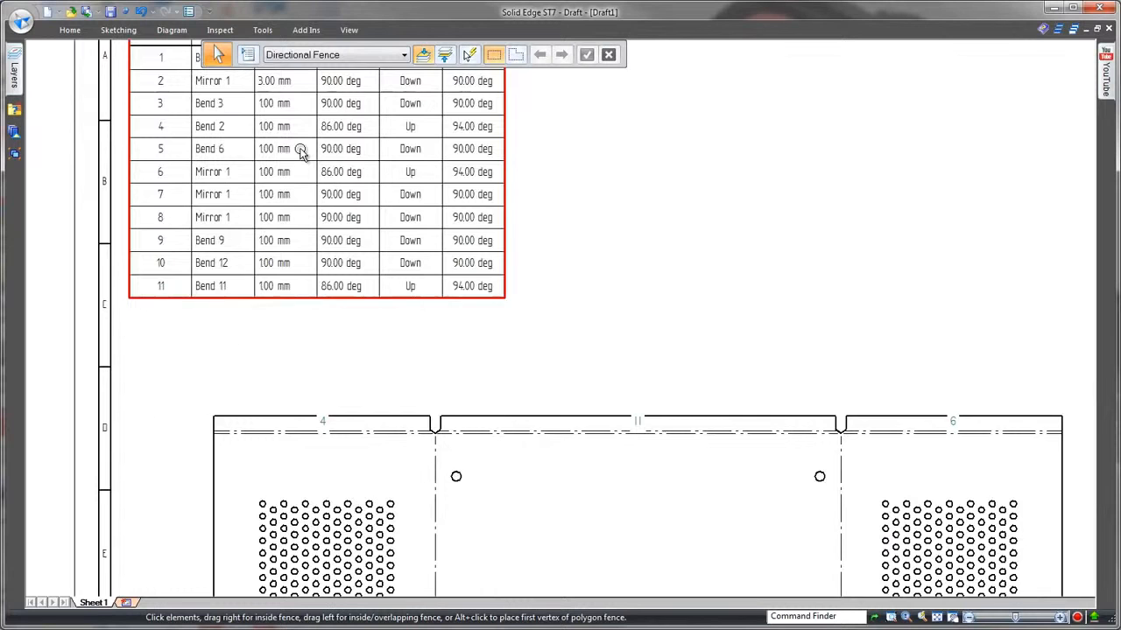
pyautogui.scroll(-2, 353, 246)
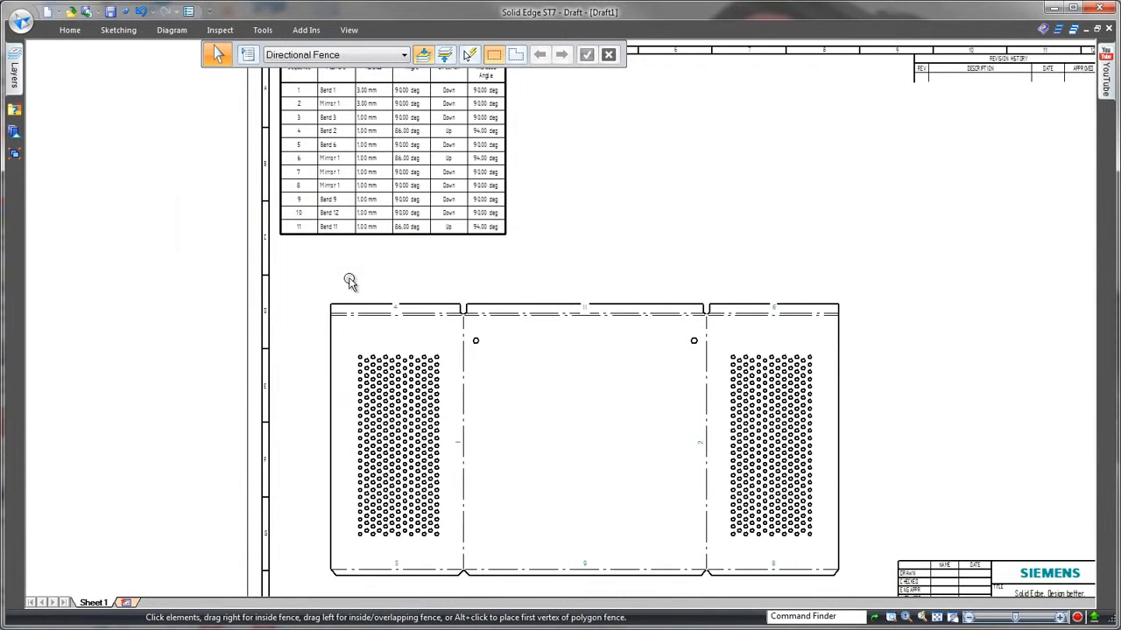
pyautogui.keyDown('ctrl'); pyautogui.scroll(-3, 349, 280); pyautogui.keyUp('ctrl')
pyautogui.scroll(3, 350, 281)
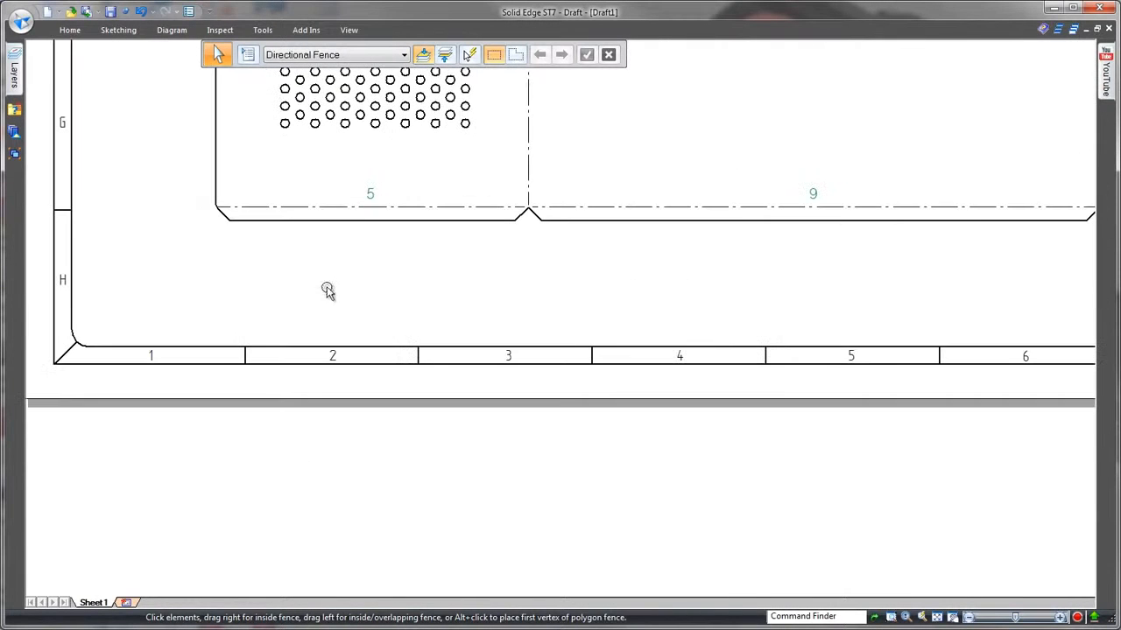
pyautogui.click(70, 29)
pyautogui.click(522, 77)
pyautogui.click(561, 111)
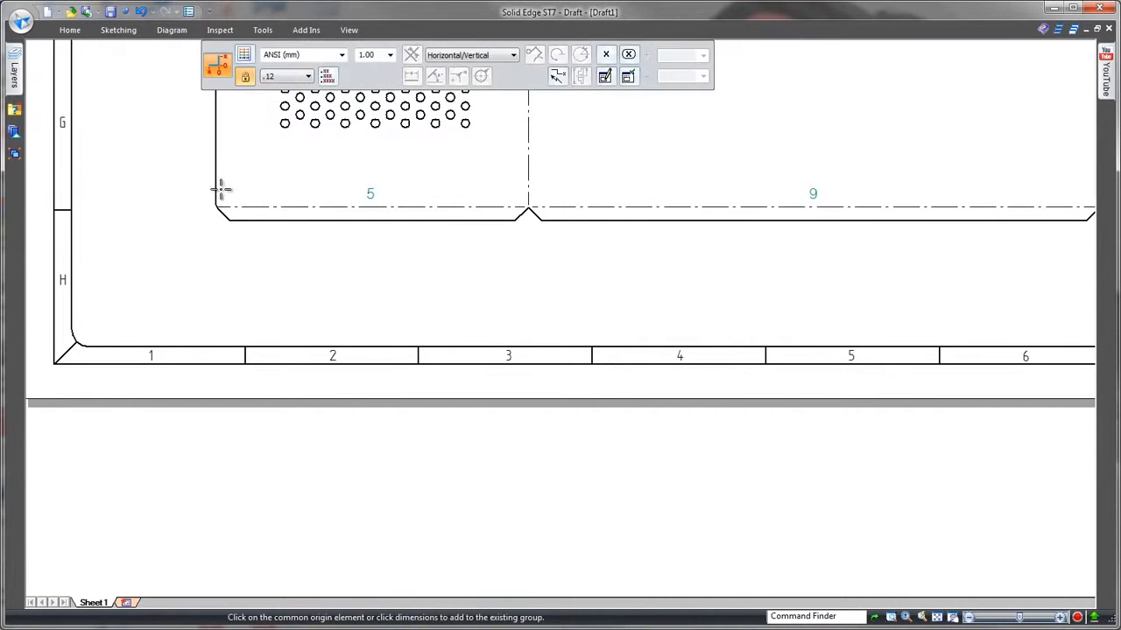